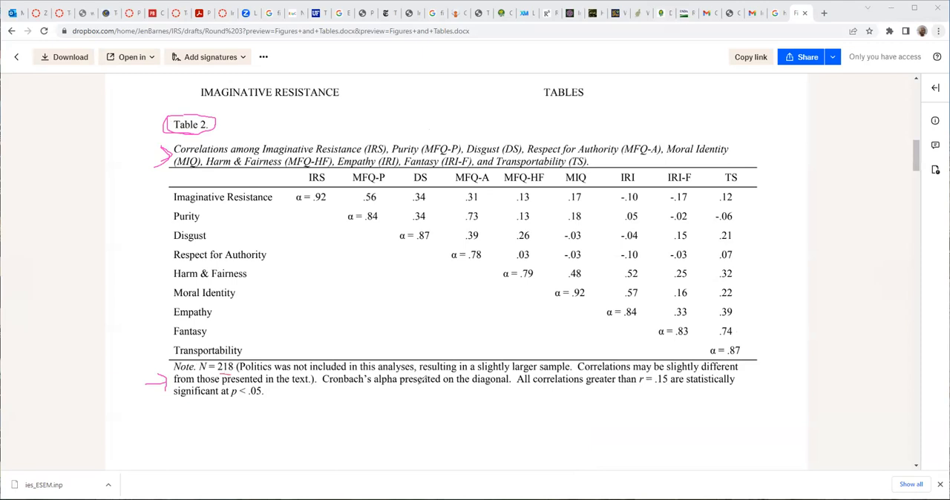
# Underline the significance threshold in Table 2's note and the Cronbach's alpha values for the first four scales on the diagonal.
pyautogui.moveTo(546, 384); pyautogui.dragTo(669, 384)
pyautogui.moveTo(309, 200); pyautogui.dragTo(328, 209)
pyautogui.moveTo(408, 244); pyautogui.dragTo(473, 262)
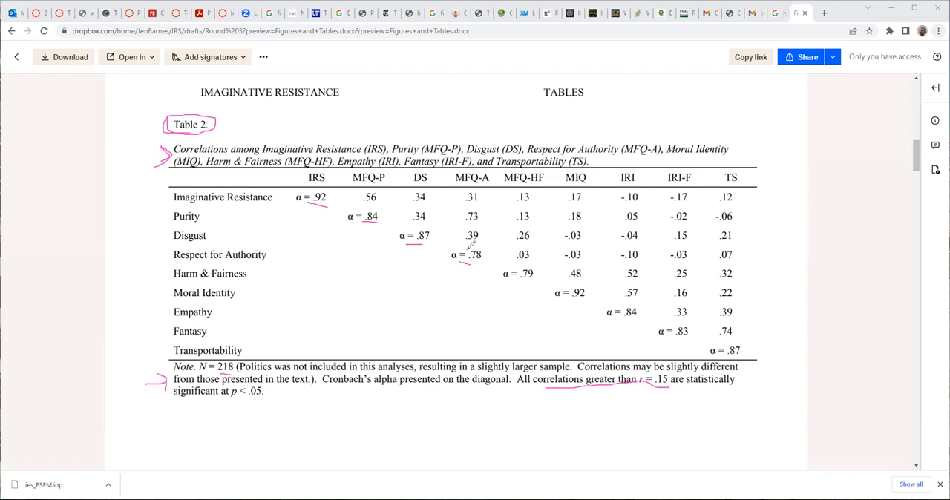
# Circle the variable names in the first column and outline the abbreviated column headings of the correlation table.
pyautogui.moveTo(188, 187)
pyautogui.mouseDown()
pyautogui.moveTo(166, 254)
pyautogui.moveTo(174, 337)
pyautogui.moveTo(273, 277)
pyautogui.moveTo(271, 226)
pyautogui.mouseUp()
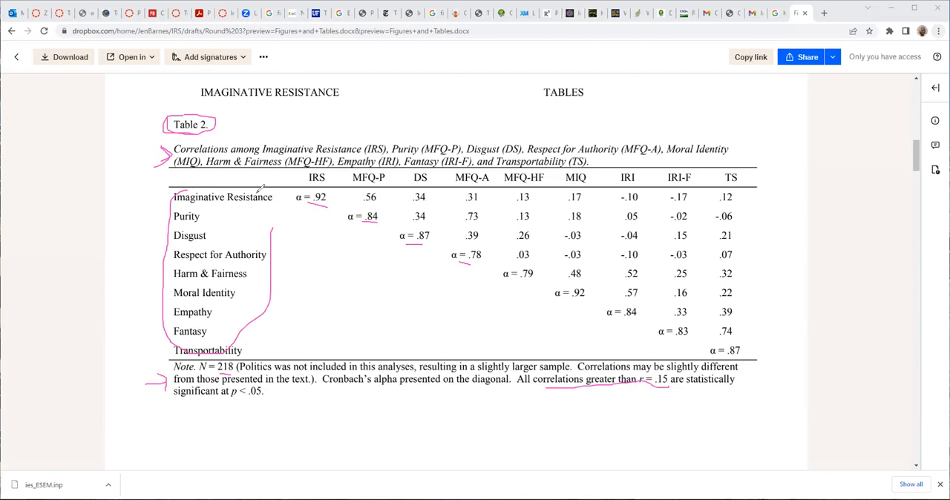
pyautogui.moveTo(297, 185); pyautogui.dragTo(467, 178)
pyautogui.moveTo(530, 172)
pyautogui.mouseDown()
pyautogui.moveTo(698, 181)
pyautogui.moveTo(737, 174)
pyautogui.mouseUp()
pyautogui.moveTo(607, 173); pyautogui.dragTo(323, 174)
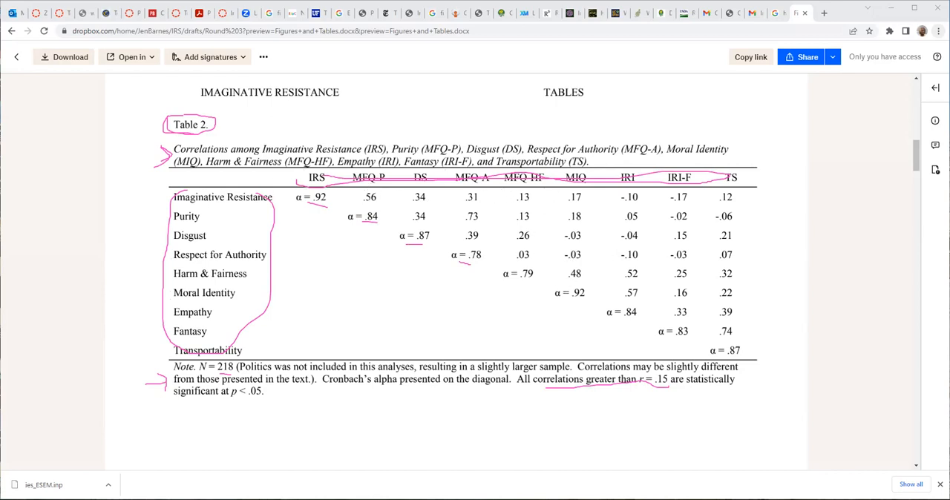
# Circle the correlation between Imaginative Resistance and MFQ-P and mark the Imaginative Resistance row label.
pyautogui.moveTo(380, 188)
pyautogui.mouseDown()
pyautogui.moveTo(357, 189)
pyautogui.moveTo(363, 201)
pyautogui.moveTo(380, 189)
pyautogui.mouseUp()
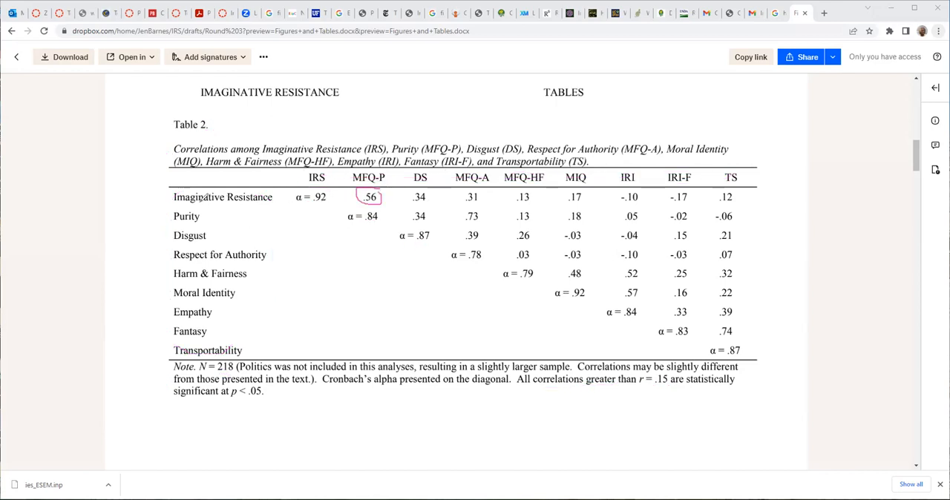
pyautogui.moveTo(200, 195); pyautogui.dragTo(245, 200)
pyautogui.click(543, 112)
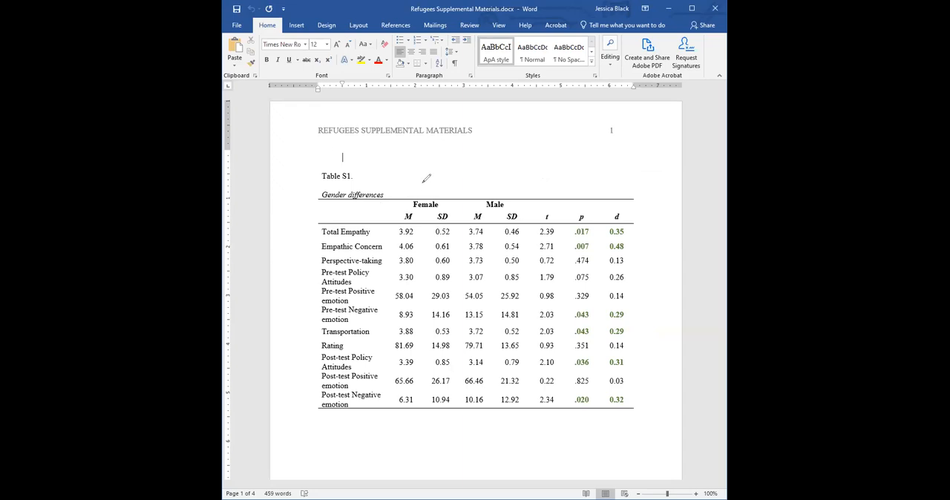
# Annotate the gender differences table with arrows above Female and Male, a brace along the variable names, and marks at t and d.
pyautogui.moveTo(494, 174)
pyautogui.mouseDown()
pyautogui.moveTo(497, 188)
pyautogui.moveTo(506, 181)
pyautogui.mouseUp()
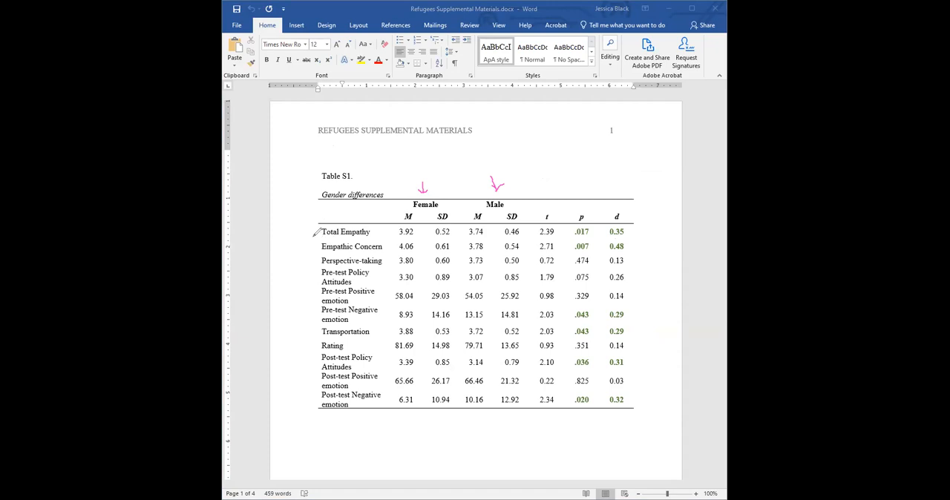
pyautogui.moveTo(313, 231)
pyautogui.mouseDown()
pyautogui.moveTo(296, 274)
pyautogui.moveTo(319, 331)
pyautogui.moveTo(313, 404)
pyautogui.mouseUp()
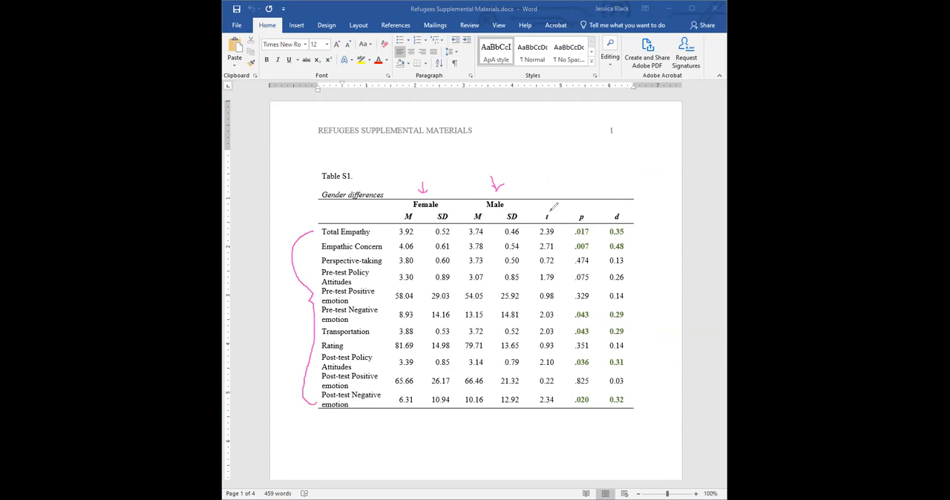
pyautogui.moveTo(545, 209); pyautogui.dragTo(550, 207)
pyautogui.click(616, 212)
# Handwrite an underlined "Table 1" title on a blank whiteboard, with a construct heading and rows 1, 2 and 3 beneath it.
pyautogui.click(507, 9)
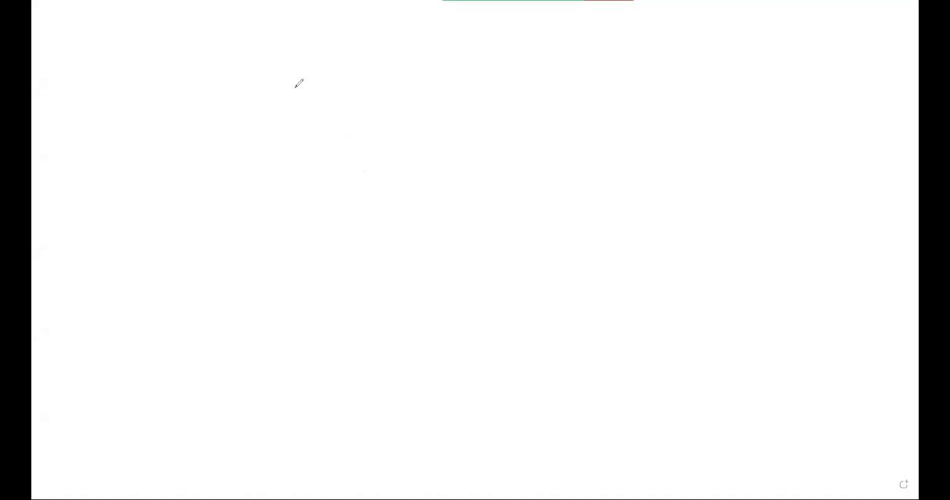
pyautogui.moveTo(300, 86); pyautogui.dragTo(361, 93)
pyautogui.moveTo(286, 108); pyautogui.dragTo(361, 107)
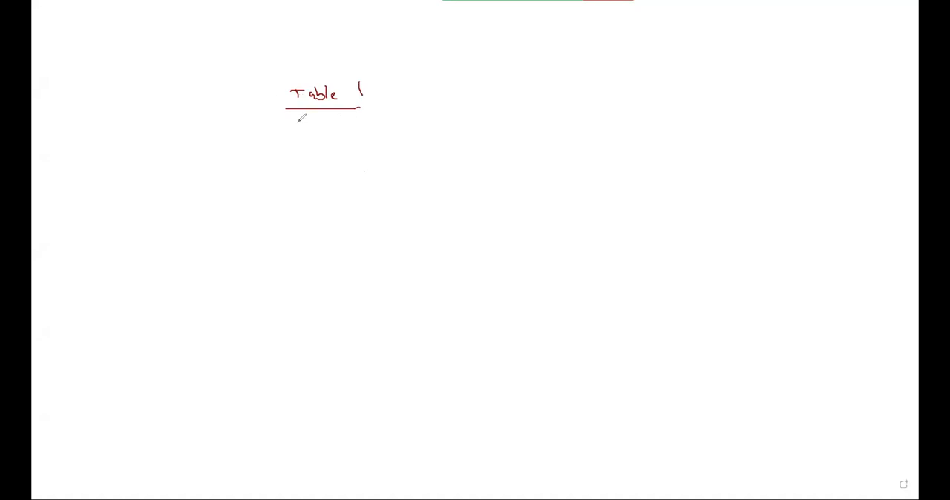
pyautogui.moveTo(300, 119)
pyautogui.mouseDown()
pyautogui.moveTo(339, 124)
pyautogui.moveTo(314, 159)
pyautogui.moveTo(319, 218)
pyautogui.mouseUp()
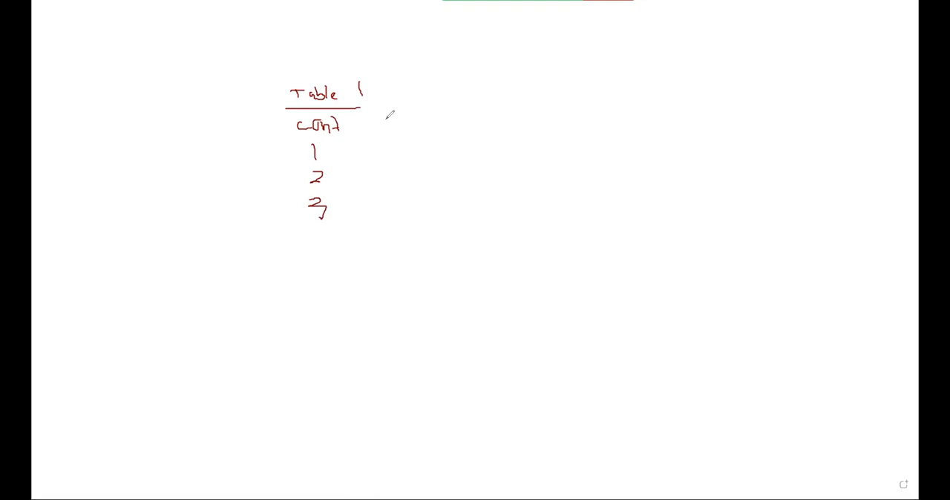
# Extend the whiteboard table sketch with α, M, SD and "skew?" columns and a ruled-off Notes section below the rows.
pyautogui.moveTo(382, 125)
pyautogui.mouseDown()
pyautogui.moveTo(392, 126)
pyautogui.moveTo(370, 197)
pyautogui.mouseUp()
pyautogui.moveTo(413, 110); pyautogui.dragTo(425, 191)
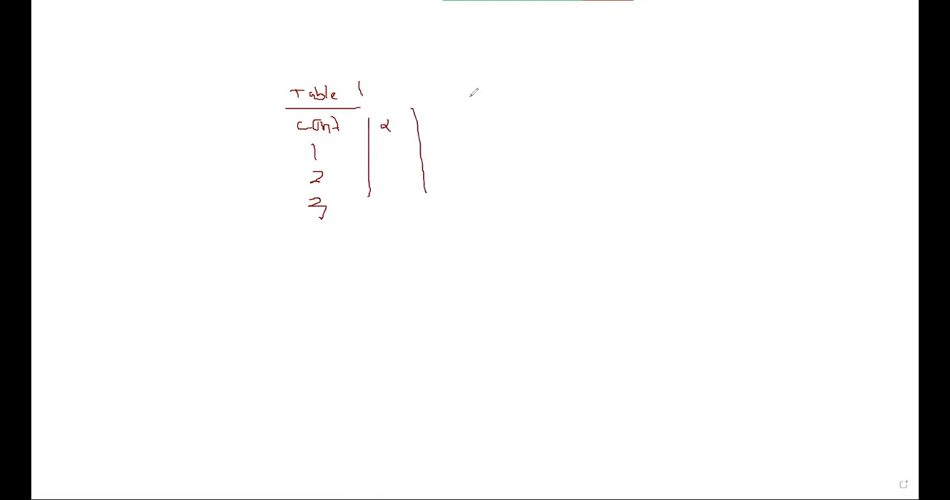
pyautogui.moveTo(441, 118)
pyautogui.mouseDown()
pyautogui.moveTo(448, 103)
pyautogui.moveTo(456, 117)
pyautogui.moveTo(459, 106)
pyautogui.moveTo(464, 116)
pyautogui.moveTo(510, 119)
pyautogui.mouseUp()
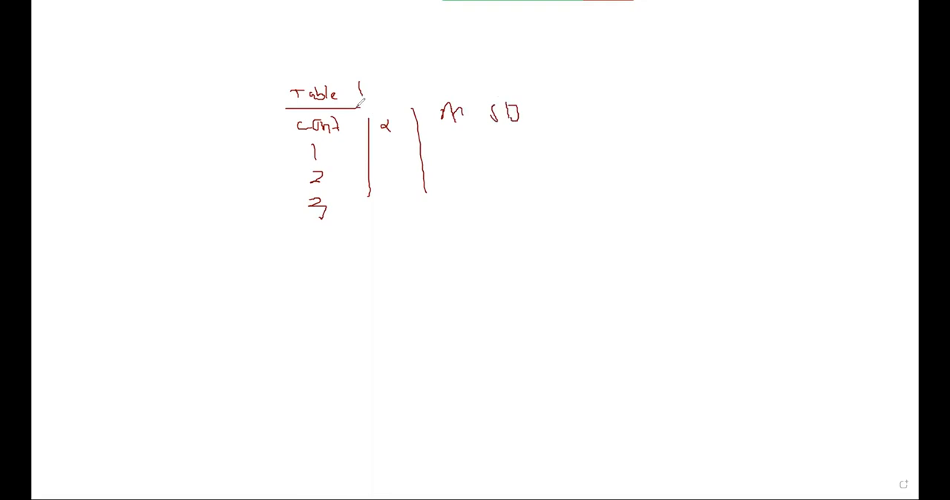
pyautogui.moveTo(358, 108); pyautogui.dragTo(572, 100)
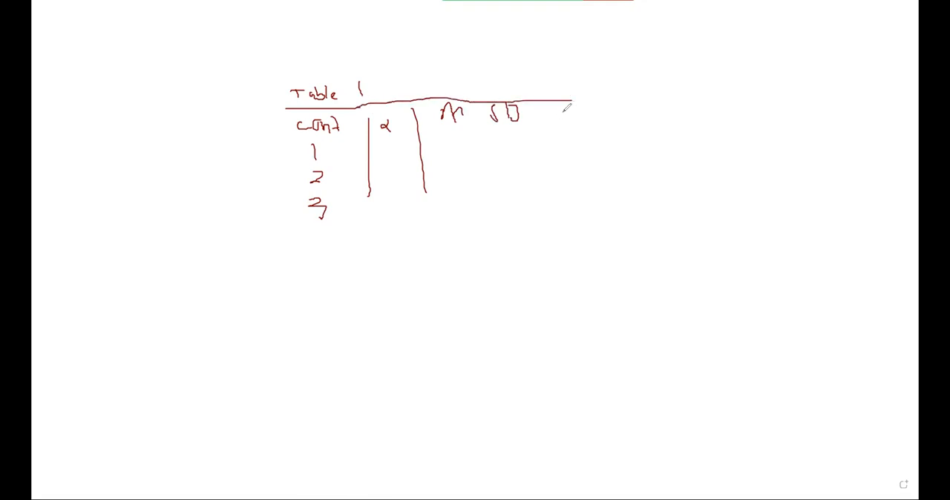
pyautogui.moveTo(563, 109)
pyautogui.mouseDown()
pyautogui.moveTo(560, 119)
pyautogui.moveTo(600, 110)
pyautogui.moveTo(598, 120)
pyautogui.mouseUp()
pyautogui.moveTo(288, 224); pyautogui.dragTo(455, 231)
pyautogui.moveTo(325, 241)
pyautogui.mouseDown()
pyautogui.moveTo(323, 255)
pyautogui.moveTo(354, 243)
pyautogui.moveTo(370, 256)
pyautogui.moveTo(375, 245)
pyautogui.moveTo(378, 258)
pyautogui.mouseUp()
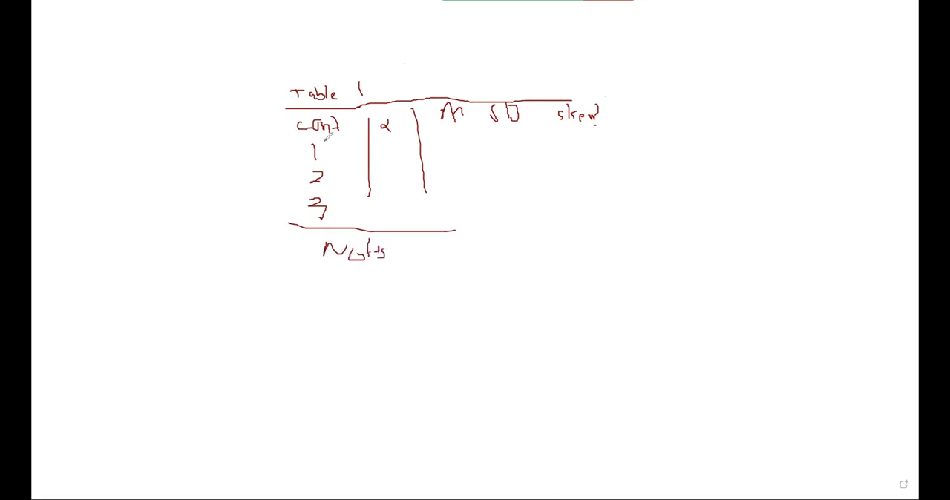
# Mark off each column heading and each row of the sketched table, including the title and Notes rows, with short strokes.
pyautogui.moveTo(320, 118); pyautogui.dragTo(328, 144)
pyautogui.moveTo(384, 119); pyautogui.dragTo(392, 135)
pyautogui.moveTo(458, 112); pyautogui.dragTo(464, 134)
pyautogui.moveTo(575, 107); pyautogui.dragTo(577, 123)
pyautogui.moveTo(280, 243); pyautogui.dragTo(296, 243)
pyautogui.moveTo(280, 212); pyautogui.dragTo(289, 213)
pyautogui.moveTo(286, 176)
pyautogui.mouseDown()
pyautogui.moveTo(300, 176)
pyautogui.moveTo(295, 127)
pyautogui.mouseUp()
pyautogui.moveTo(258, 78); pyautogui.dragTo(281, 77)
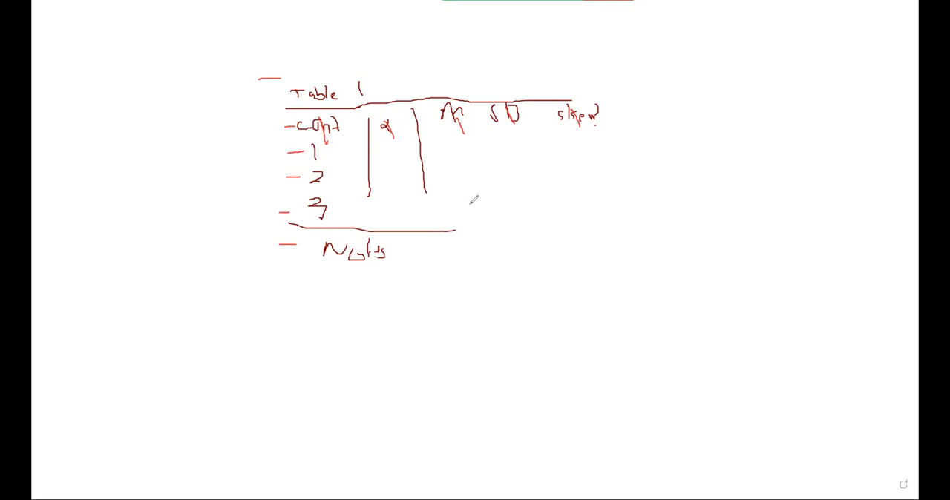
pyautogui.click(527, 70)
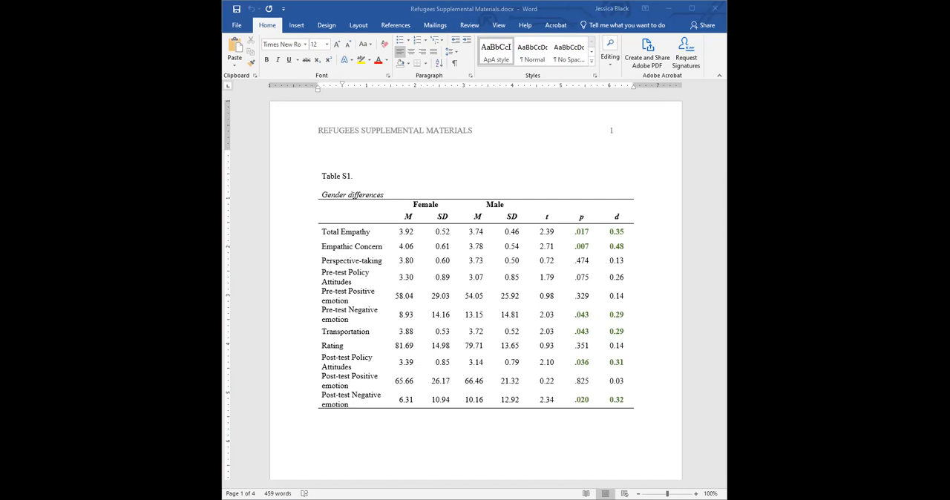
# Create a new blank document in Word and insert a table with 4 columns and 5 rows.
pyautogui.hotkey('ctrl', 'n')
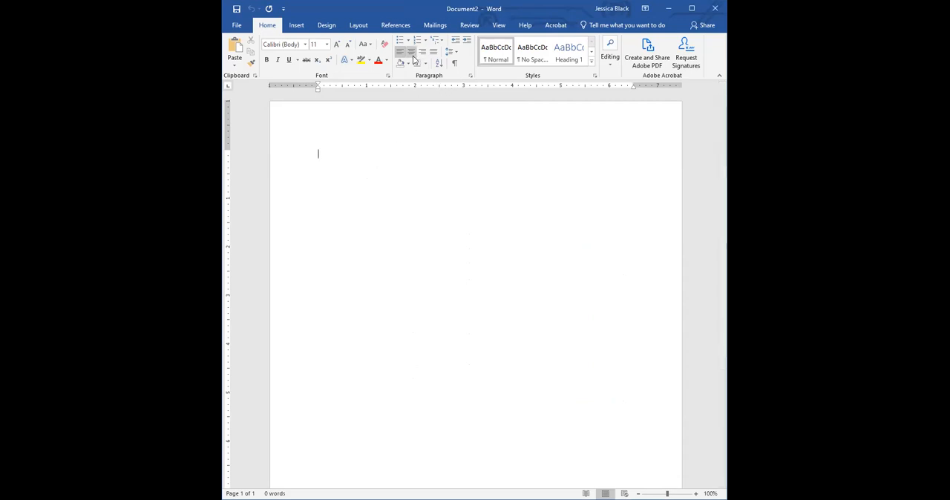
pyautogui.click(304, 26)
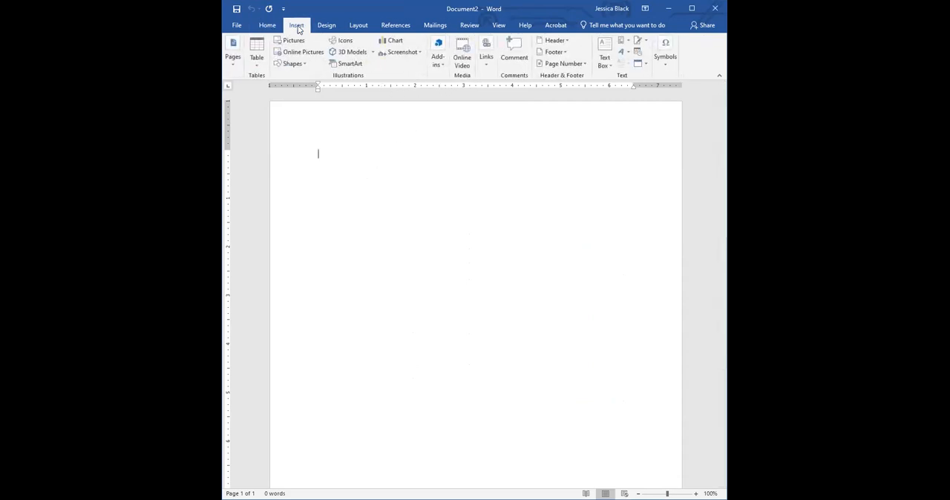
pyautogui.click(258, 60)
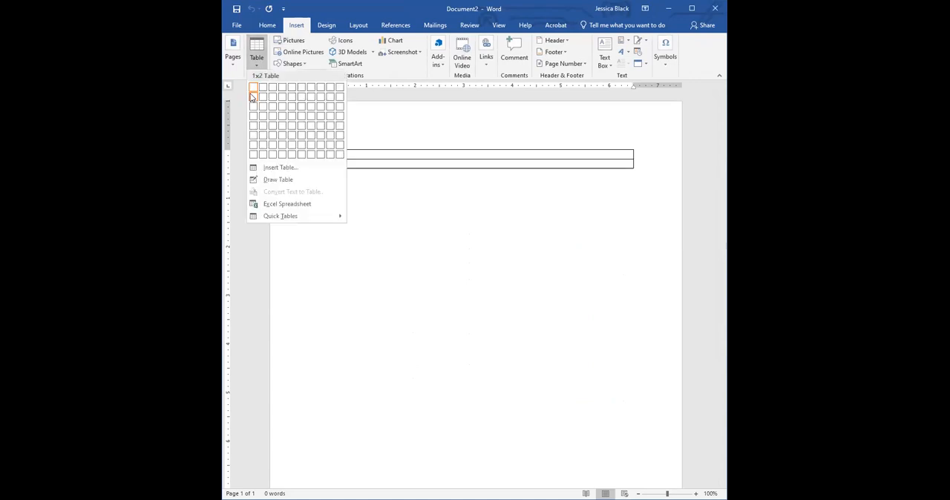
pyautogui.click(281, 127)
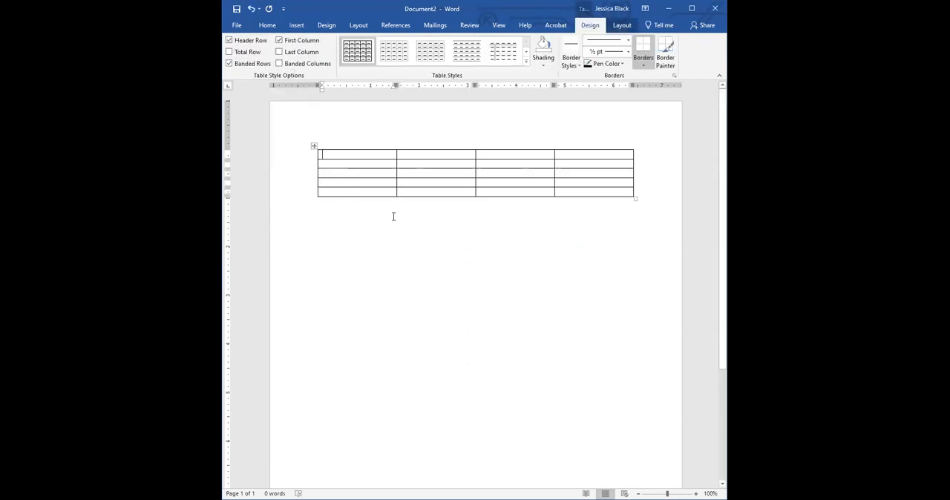
# Enter Empathy, Happiness and Cognitive Flexibility as row labels in the first column, starting in the second row.
pyautogui.click(346, 148)
pyautogui.click(332, 164)
pyautogui.write('Empathy ')
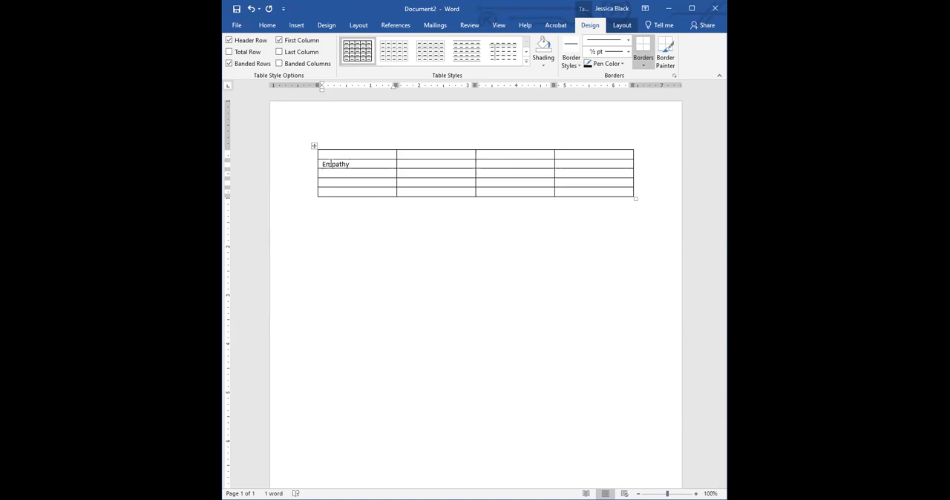
pyautogui.write('Happiness')
pyautogui.press('Down')
pyautogui.write('Cognitive Flexibility')
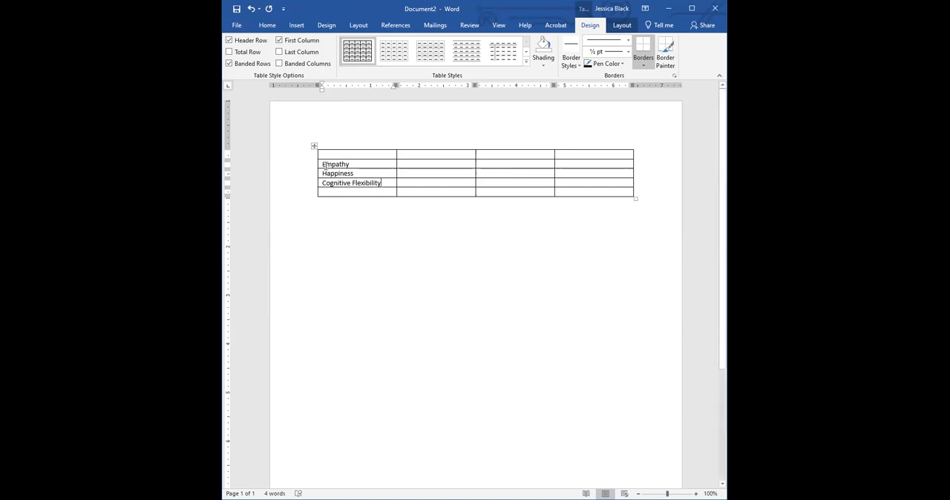
pyautogui.moveTo(333, 165); pyautogui.dragTo(354, 183)
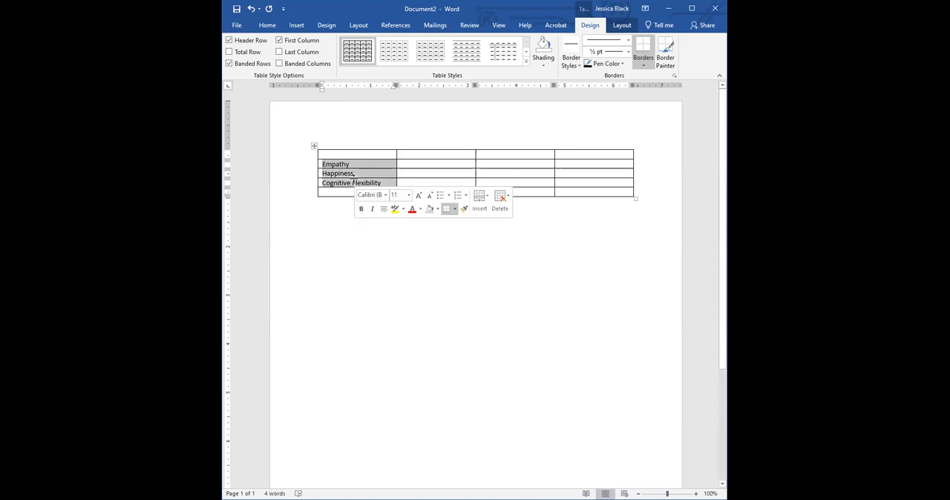
pyautogui.click(424, 156)
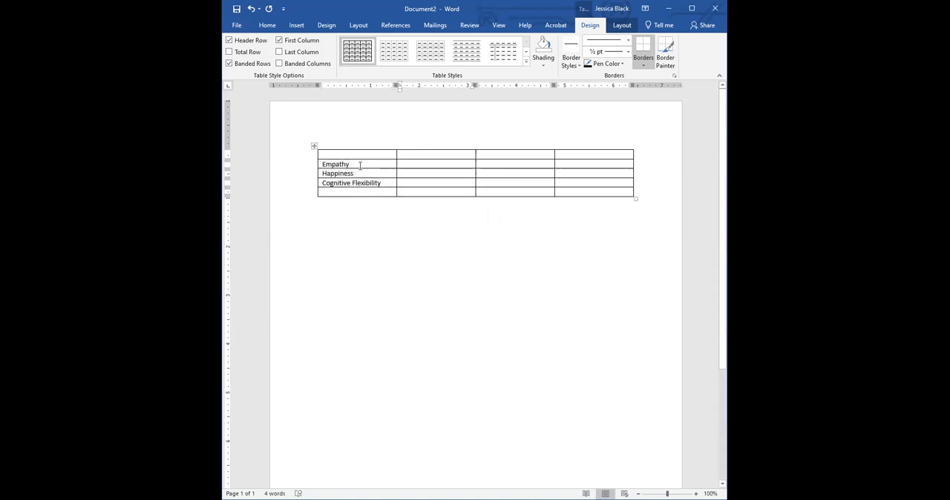
pyautogui.click(325, 165)
pyautogui.moveTo(324, 173); pyautogui.dragTo(355, 184)
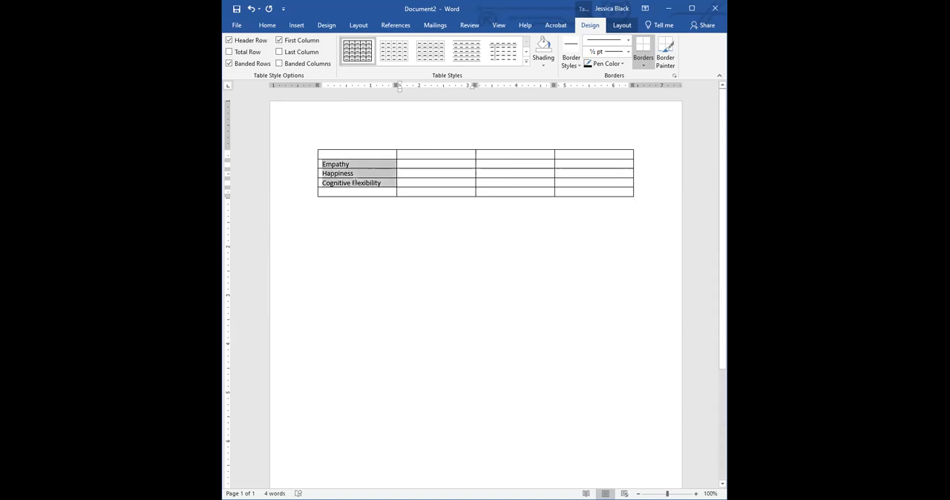
pyautogui.click(420, 157)
pyautogui.write('Empahty')
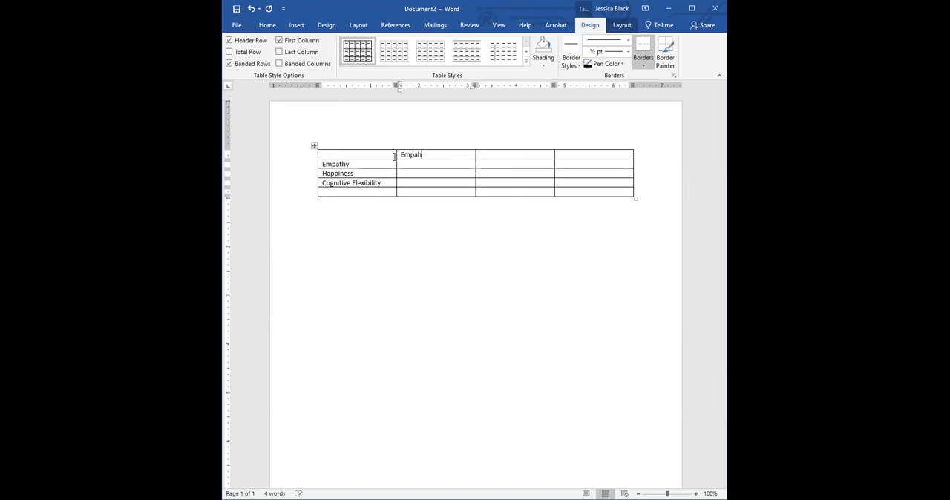
pyautogui.press('BackSpace')
pyautogui.press('BackSpace')
pyautogui.press('BackSpace')
pyautogui.write('thy')
pyautogui.press('BackSpace')
pyautogui.press('BackSpace')
pyautogui.press('BackSpace')
pyautogui.press('BackSpace')
pyautogui.press('BackSpace')
pyautogui.press('BackSpace')
pyautogui.press('BackSpace')
pyautogui.moveTo(397, 146)
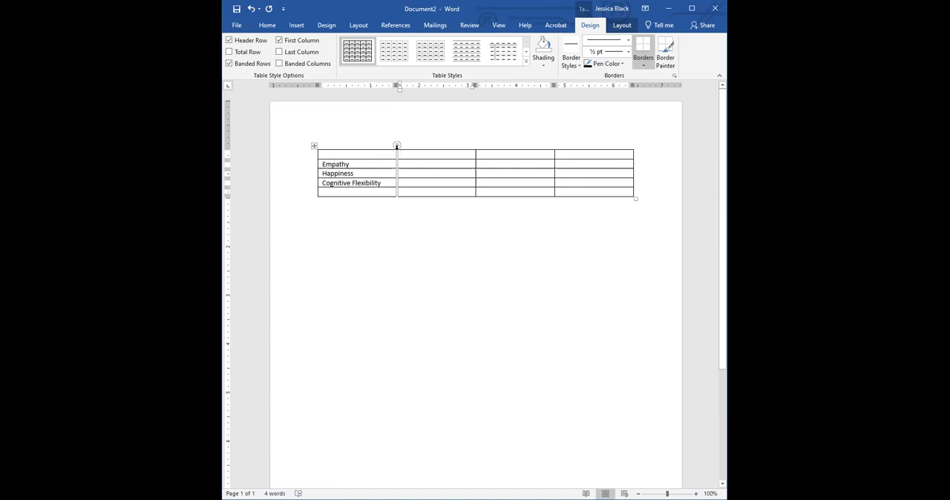
# Turn the three row labels in the first column into a numbered list and reduce the list's indent.
pyautogui.moveTo(347, 165); pyautogui.dragTo(354, 184)
pyautogui.click(273, 28)
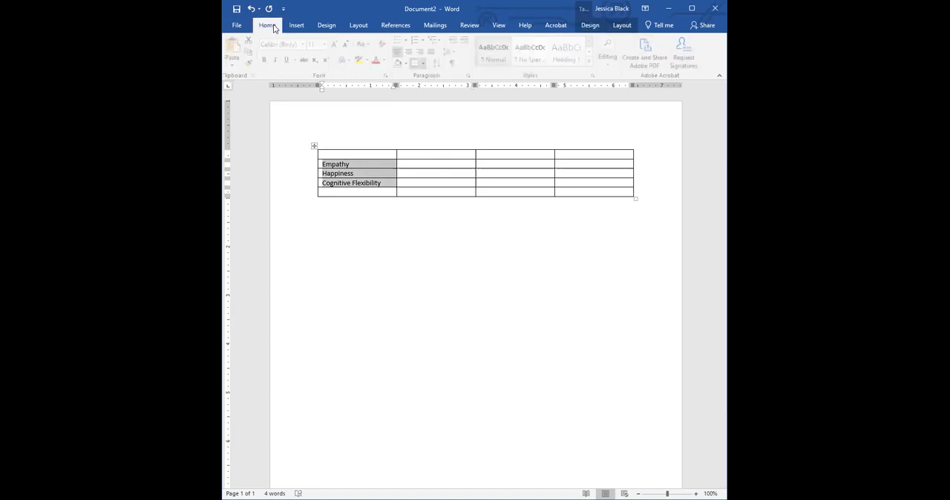
pyautogui.click(417, 40)
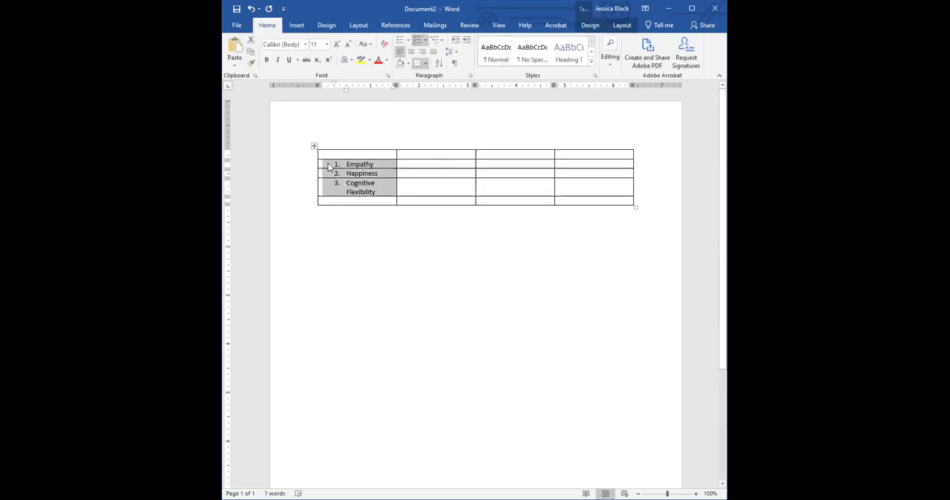
pyautogui.moveTo(344, 89); pyautogui.dragTo(332, 87)
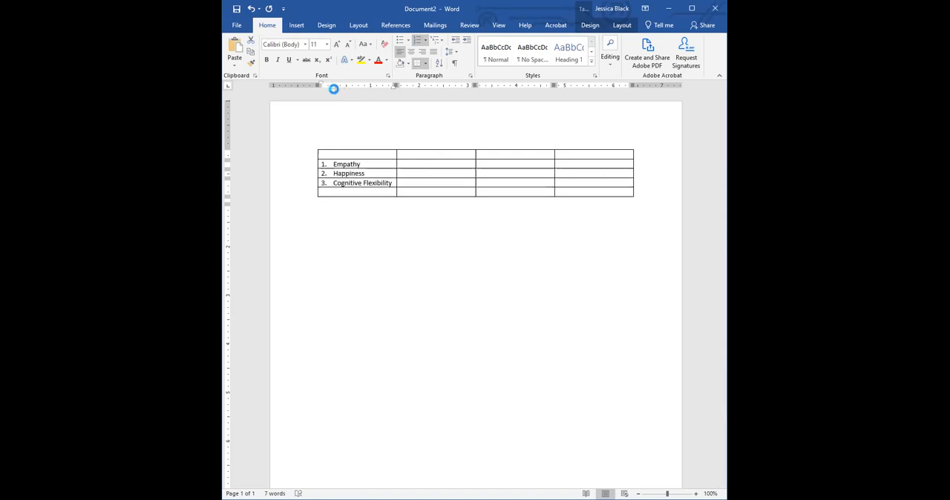
# Enter 1, 2 and 3 as the headings of the second, third and fourth columns in the first row.
pyautogui.click(423, 158)
pyautogui.write('1')
pyautogui.press('Tab')
pyautogui.write('2')
pyautogui.click(593, 159)
pyautogui.write('4')
pyautogui.press('BackSpace')
pyautogui.write('3')
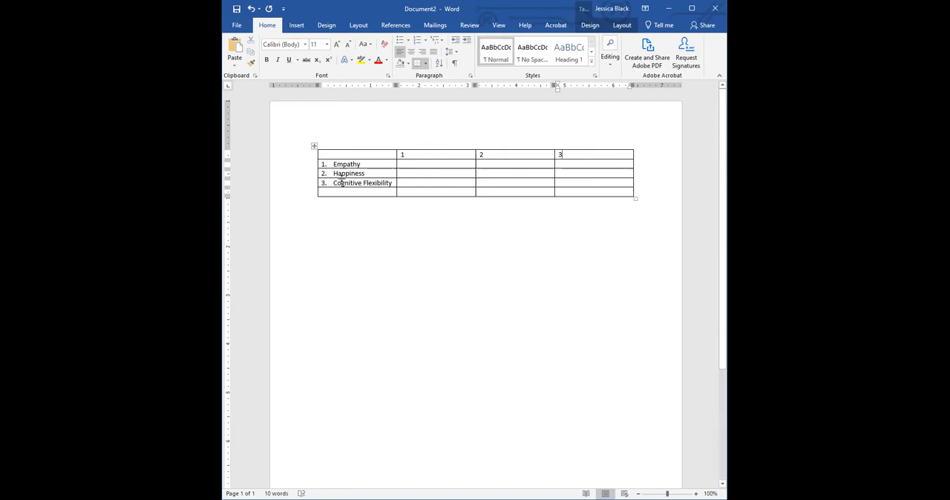
# Insert an empty row above the numbered heading row and place the cursor in the first cell of the bottom row.
pyautogui.click(302, 157)
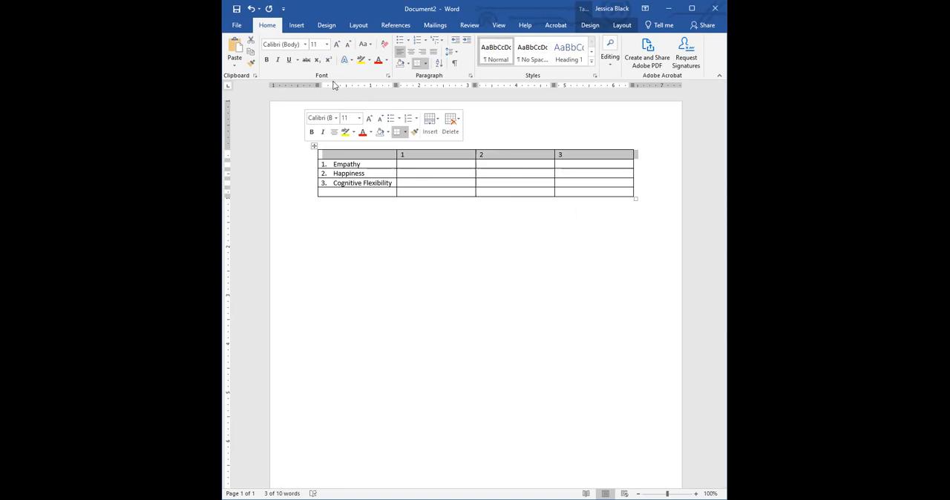
pyautogui.click(630, 27)
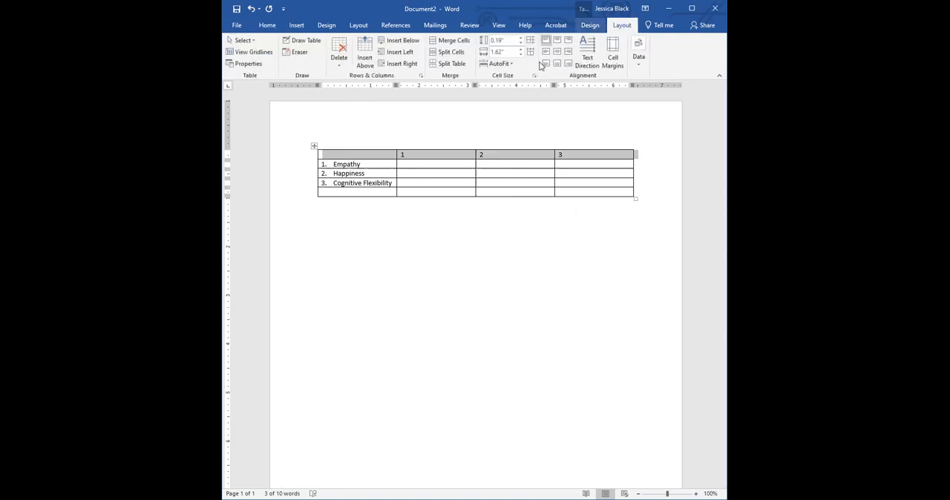
pyautogui.click(365, 46)
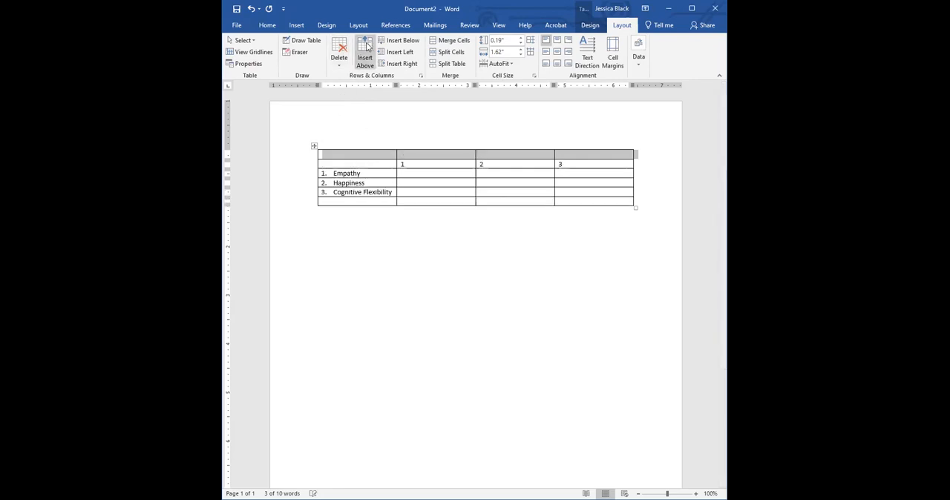
pyautogui.click(349, 202)
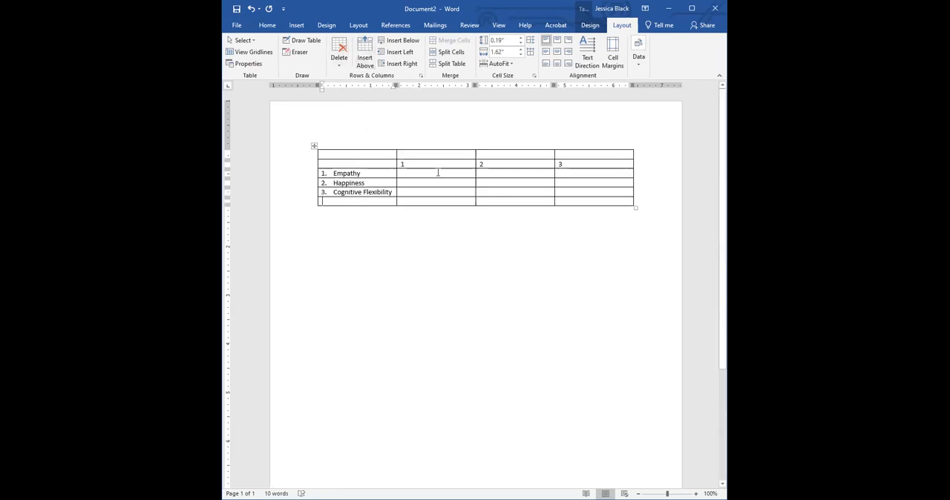
# Enter -- in the Empathy row under heading 1 and .33 under headings 2 and 3.
pyautogui.click(437, 174)
pyautogui.write('--')
pyautogui.click(510, 174)
pyautogui.write('-')
pyautogui.click(339, 173)
pyautogui.click(581, 172)
pyautogui.write('.33')
# Enter -- and .40 in the Happiness row under headings 2 and 3, and -- in the Cognitive Flexibility row under heading 3.
pyautogui.click(499, 182)
pyautogui.write('--')
pyautogui.click(586, 182)
pyautogui.write('.')
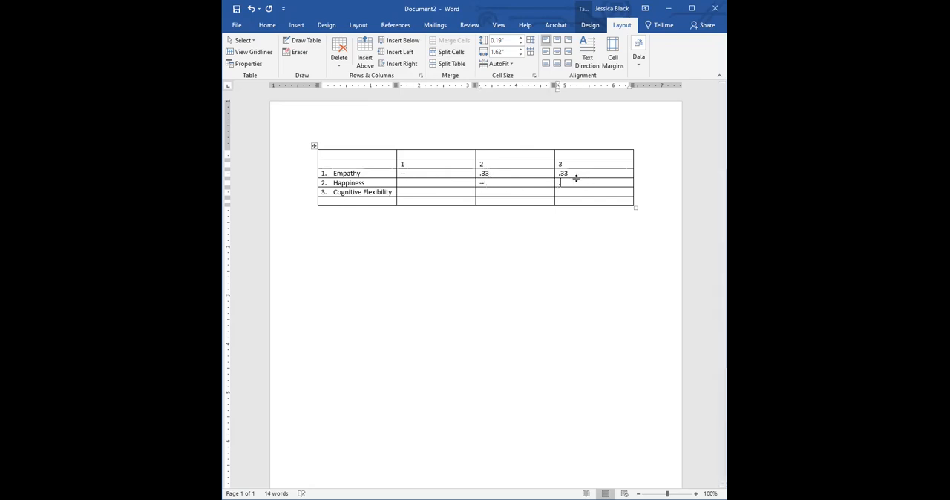
pyautogui.write('40')
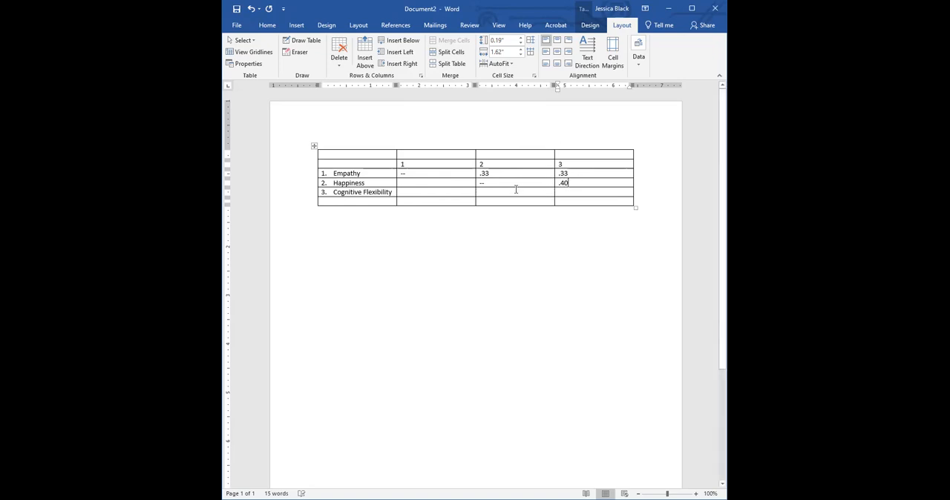
pyautogui.click(594, 193)
pyautogui.write('--')
# Add three asterisks to the Empathy row's value under heading 2 and replace the value under heading 3 with .17*.
pyautogui.click(501, 174)
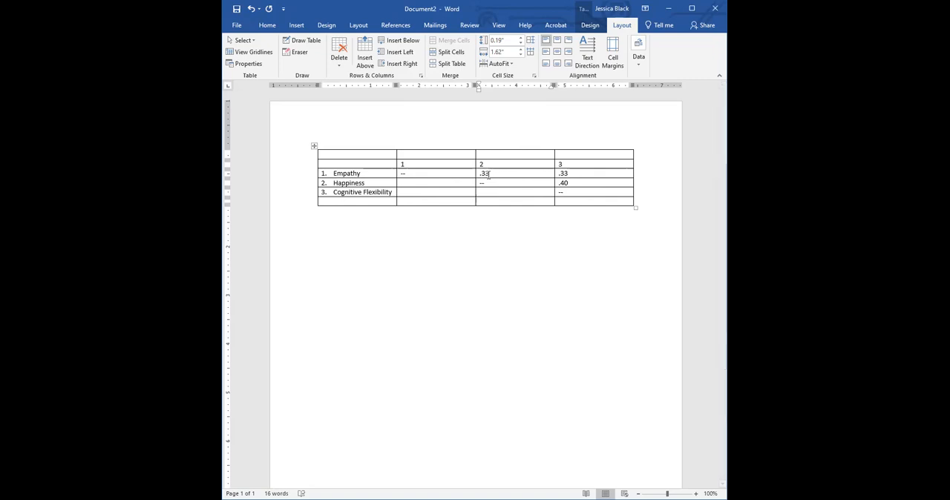
pyautogui.write('***')
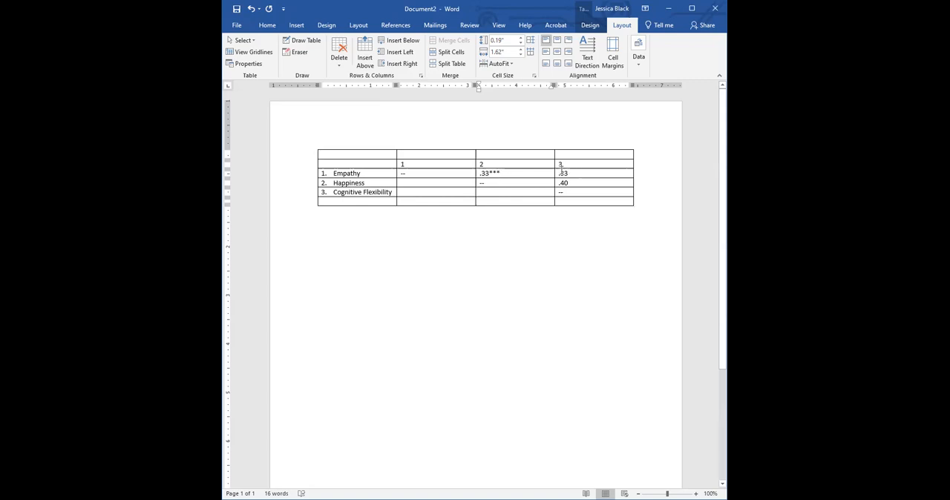
pyautogui.moveTo(561, 173); pyautogui.dragTo(571, 173)
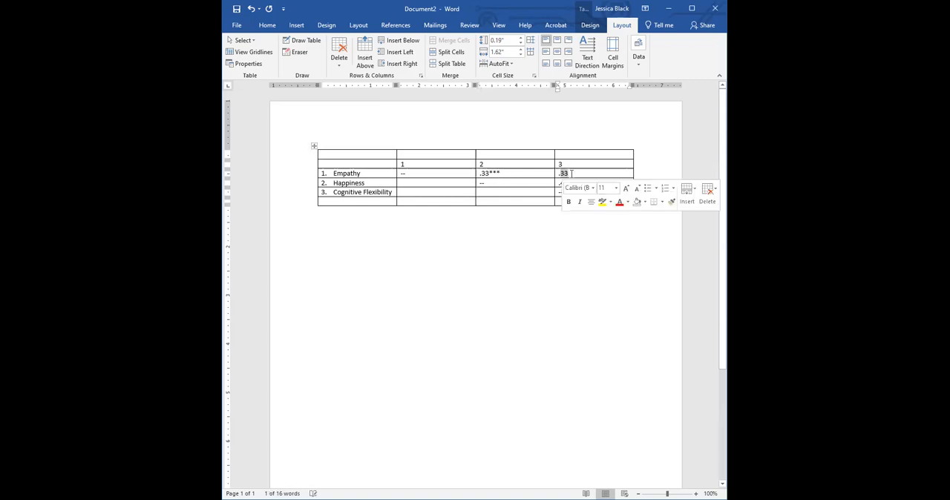
pyautogui.write('.17')
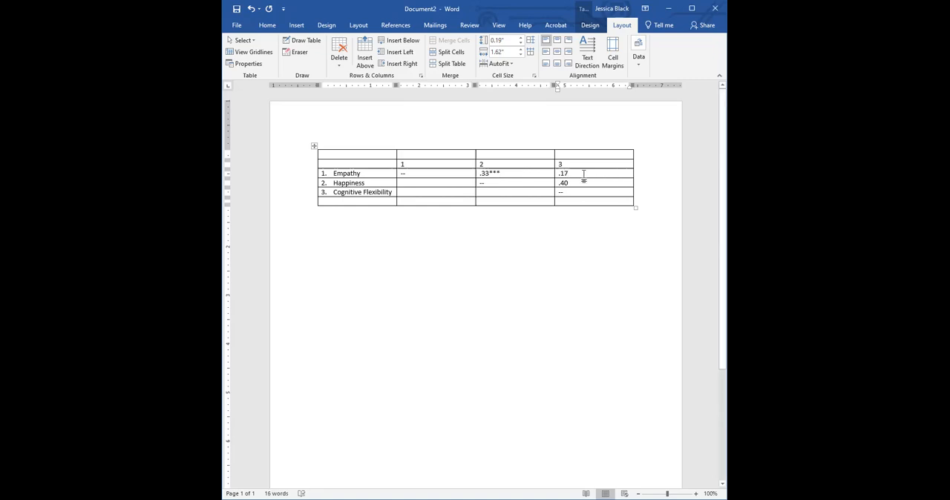
pyautogui.write('*')
# Reduce the asterisks on .33 to two and add three asterisks to .40 in the Happiness row.
pyautogui.click(504, 174)
pyautogui.press('BackSpace')
pyautogui.click(573, 183)
pyautogui.write('**')
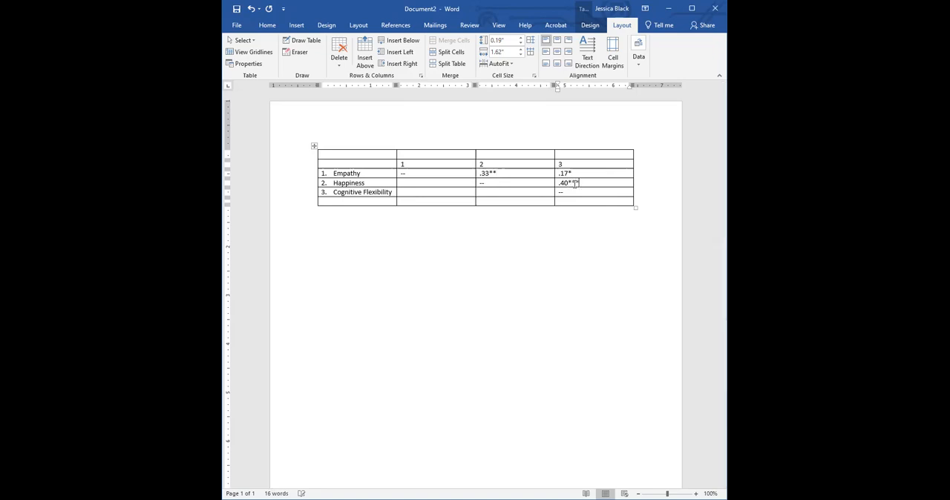
pyautogui.write('*')
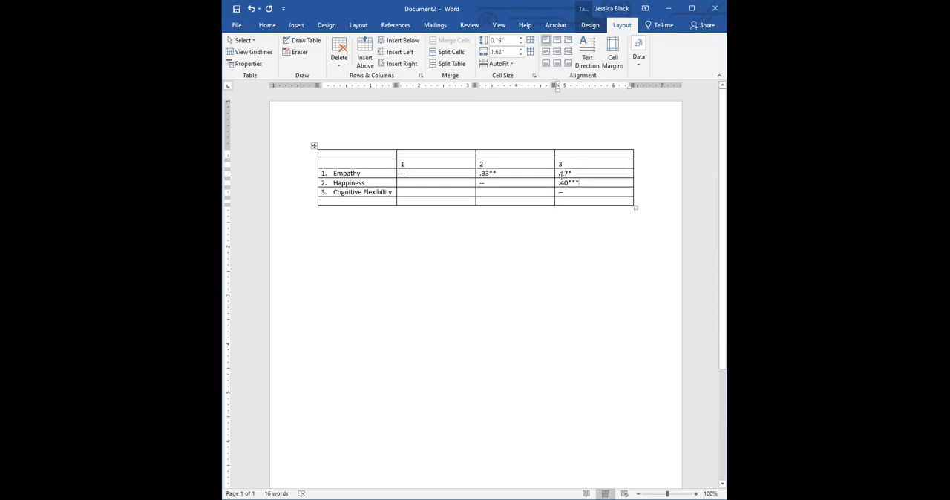
# Centre the contents of the column headed 1.
pyautogui.click(430, 146)
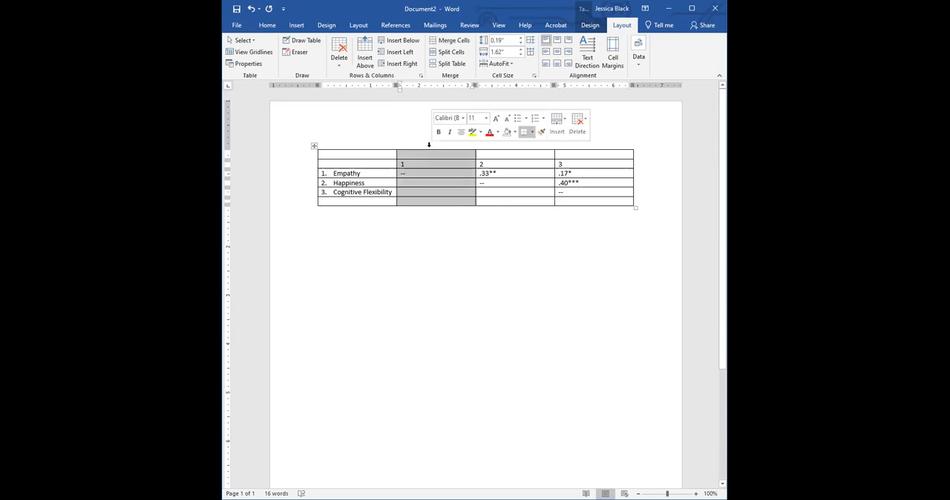
pyautogui.hotkey('ctrl', 'e')
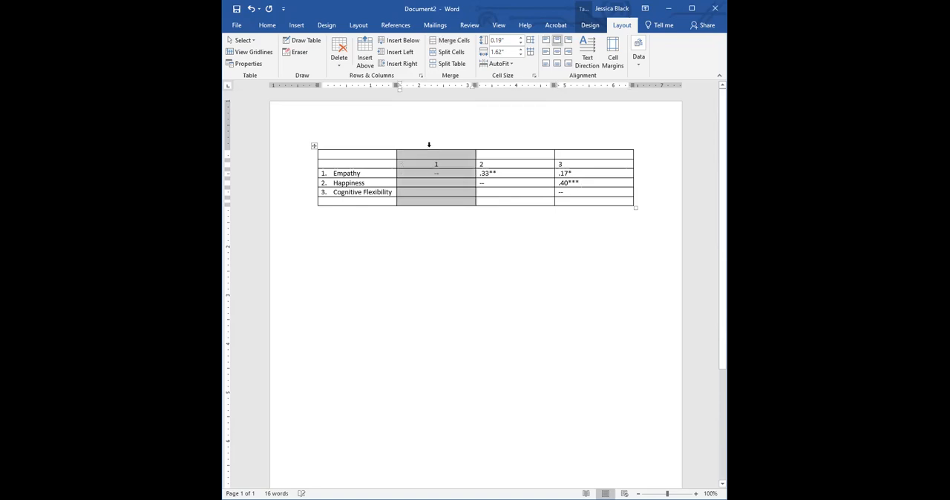
pyautogui.click(269, 25)
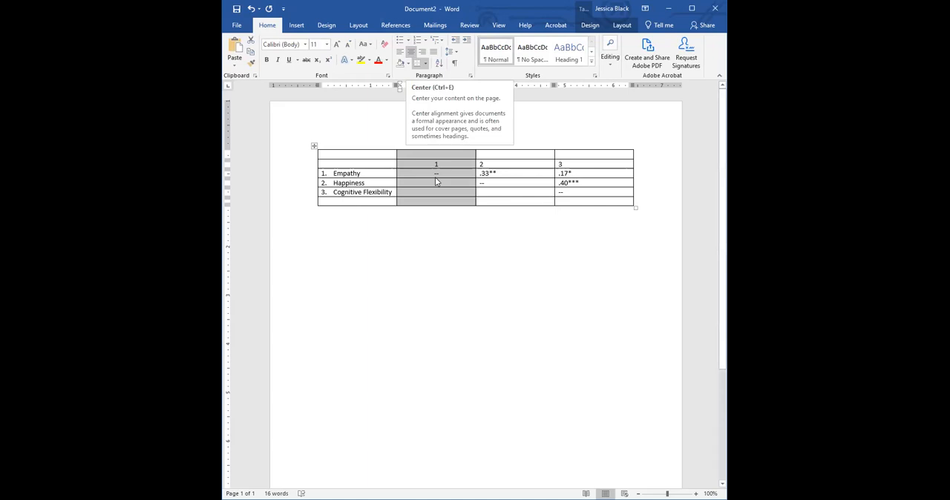
# Centre the heading and all values of the column headed 2.
pyautogui.click(484, 173)
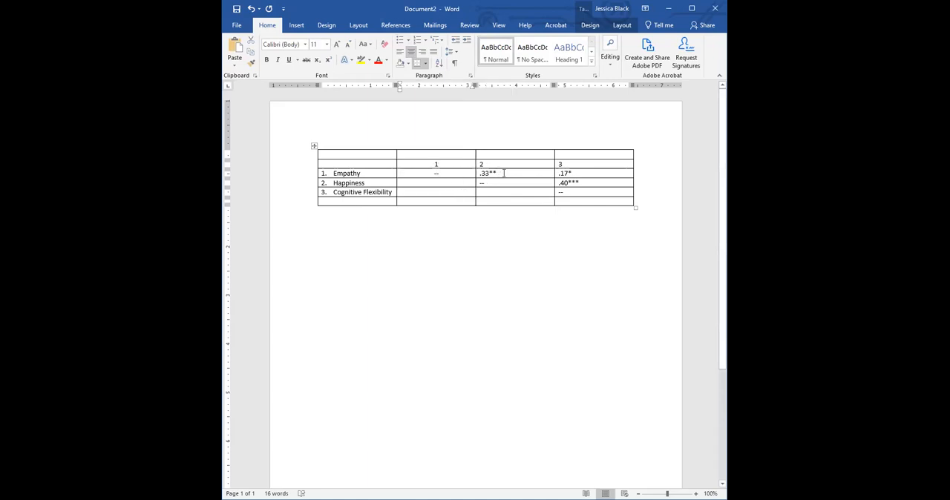
pyautogui.click(504, 166)
pyautogui.hotkey('ctrl', 'e')
pyautogui.click(501, 184)
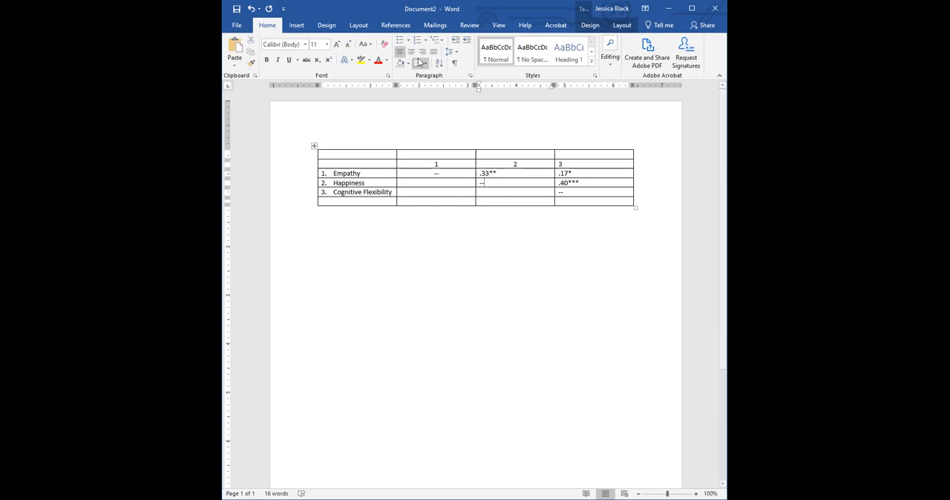
pyautogui.hotkey('ctrl', 'e')
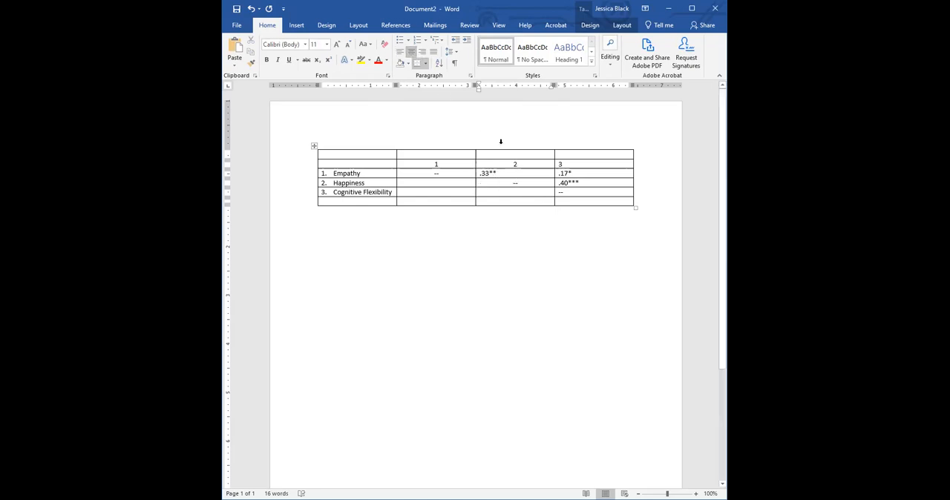
pyautogui.click(497, 141)
pyautogui.hotkey('ctrl', 'e')
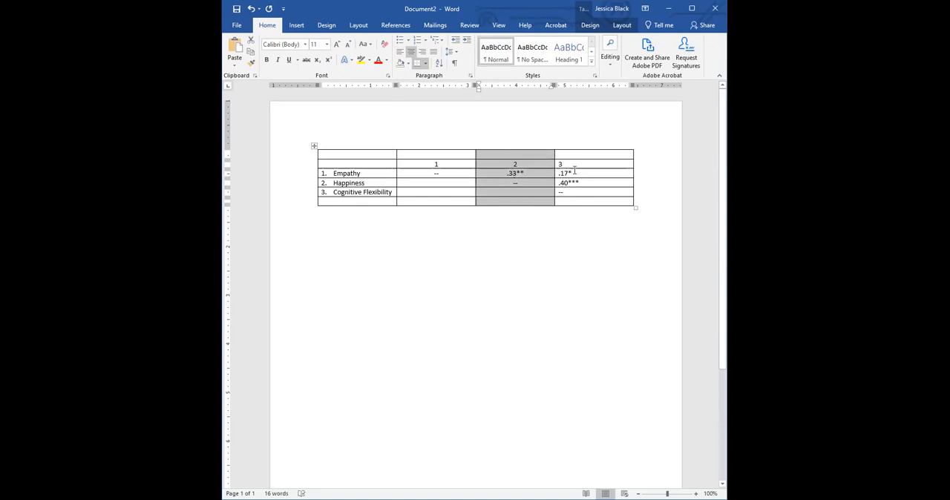
# Centre the contents of the column headed 3.
pyautogui.moveTo(573, 173); pyautogui.dragTo(577, 186)
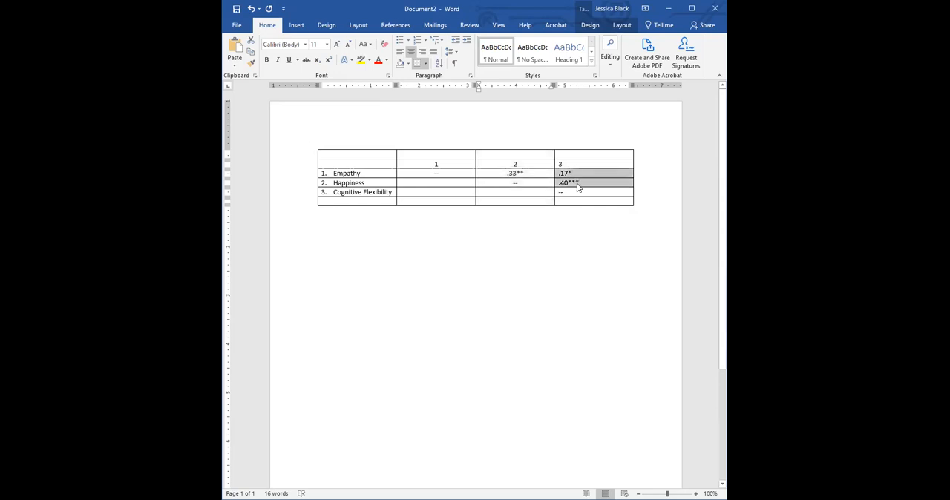
pyautogui.click(594, 150)
pyautogui.click(424, 54)
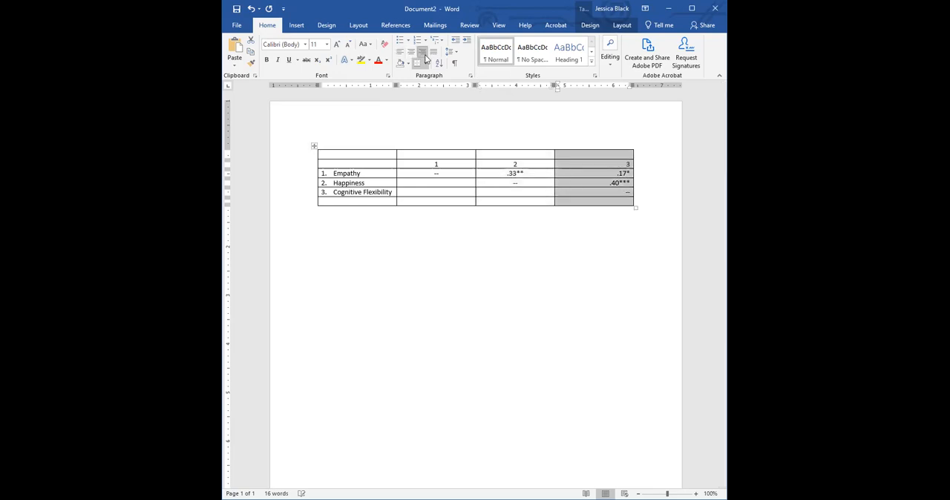
pyautogui.click(411, 51)
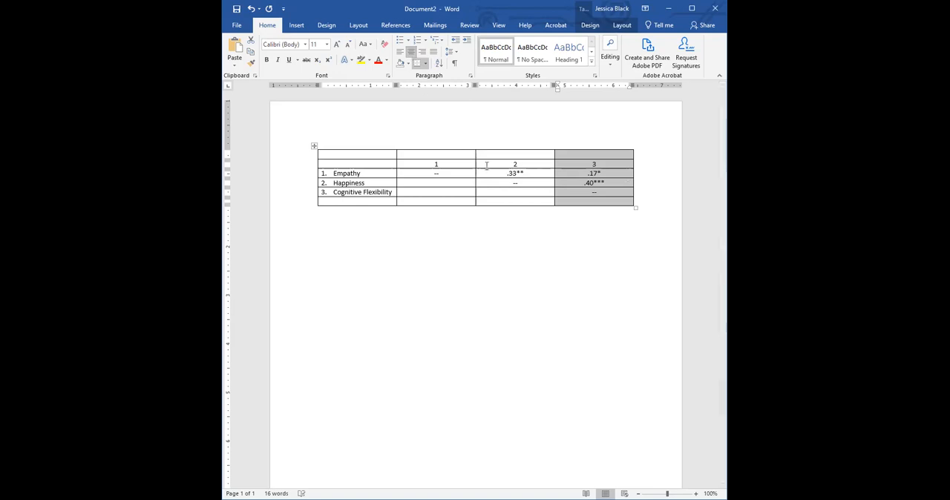
# Left-align the .17* and .40*** cells in the column headed 3.
pyautogui.click(598, 182)
pyautogui.moveTo(595, 173); pyautogui.dragTo(597, 183)
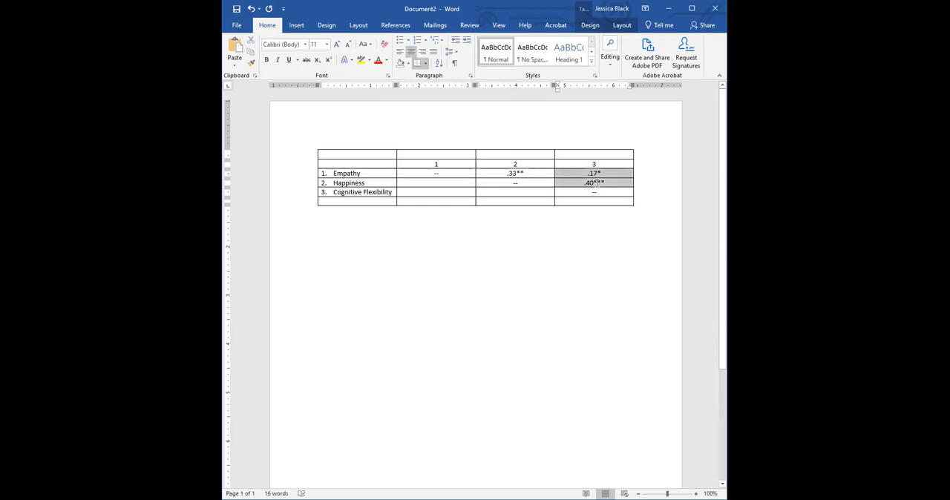
pyautogui.click(399, 52)
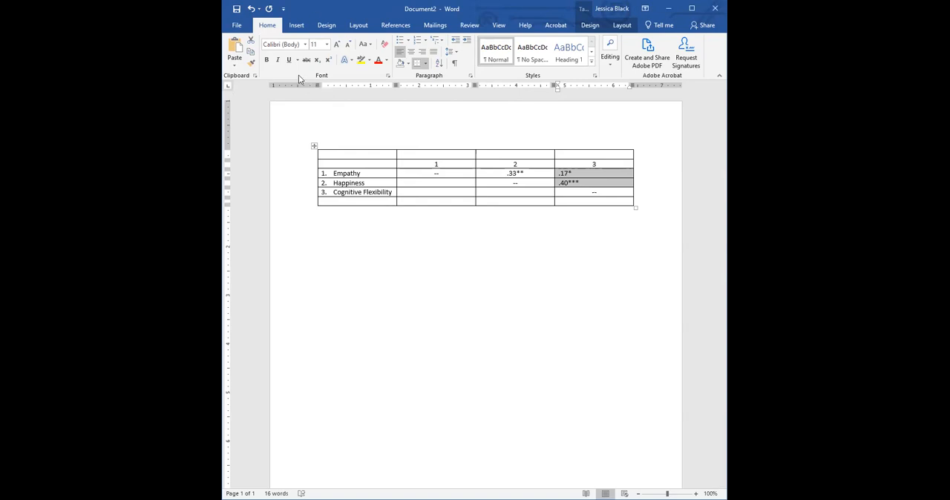
# Hide the ruler and show it again.
pyautogui.click(499, 25)
pyautogui.click(410, 41)
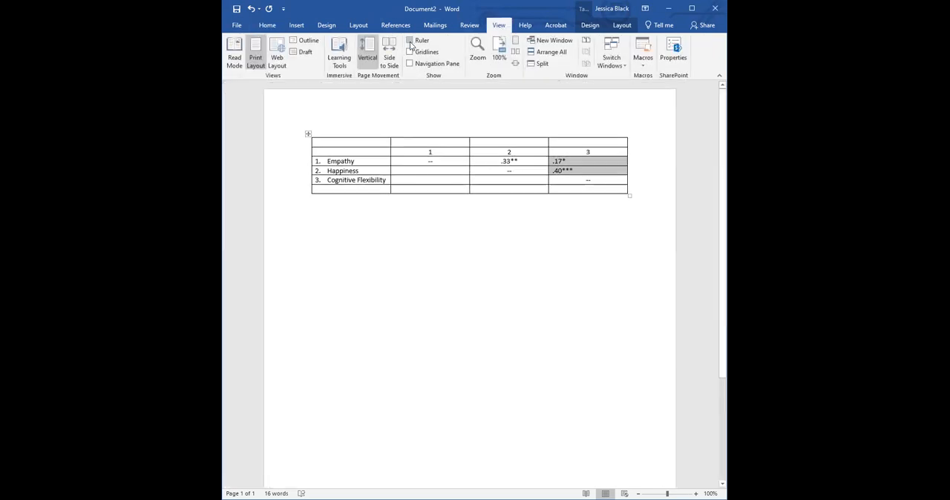
pyautogui.click(410, 41)
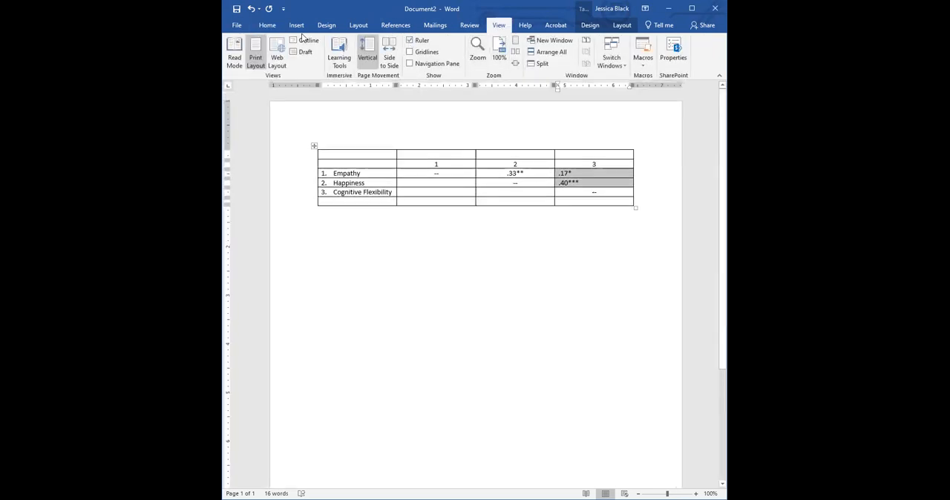
# Align the .17* and .40*** values on their decimal points with a decimal tab stop near the middle of their column.
pyautogui.click(269, 27)
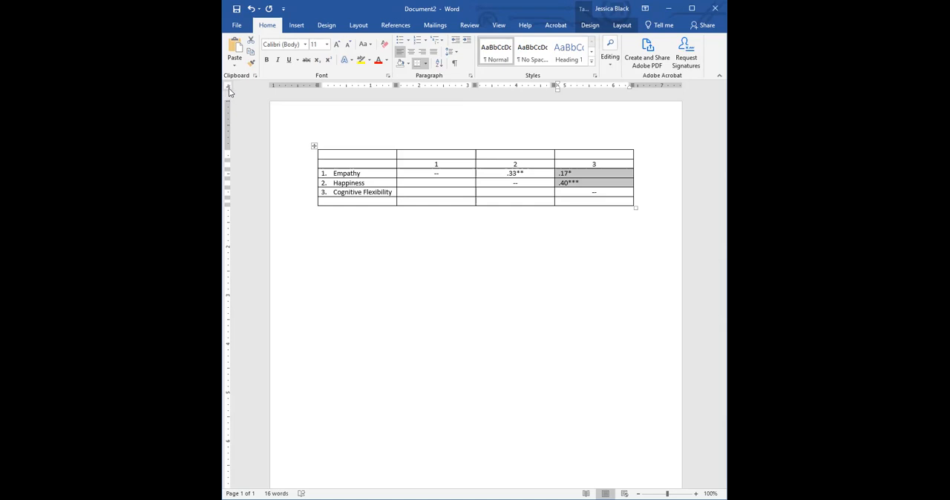
pyautogui.moveTo(593, 87); pyautogui.dragTo(587, 86)
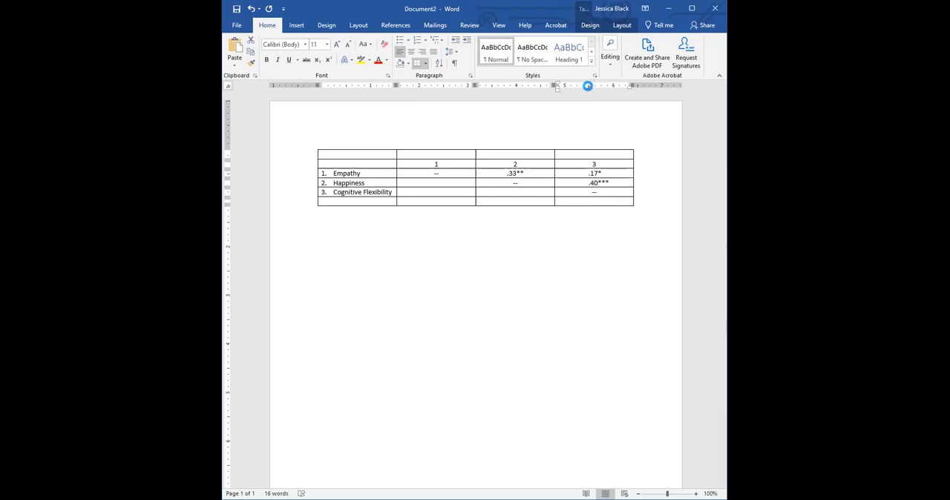
pyautogui.moveTo(598, 173); pyautogui.dragTo(600, 182)
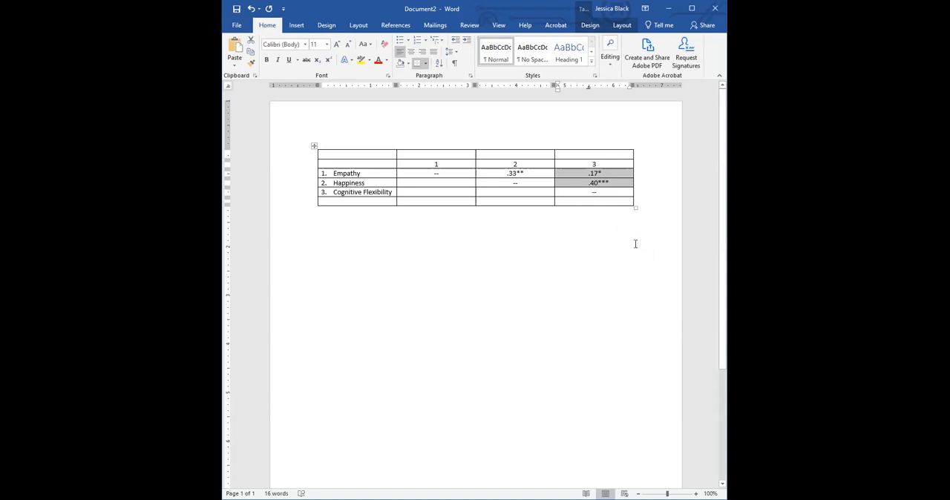
# Merge the cells of the empty top row into one cell.
pyautogui.click(297, 158)
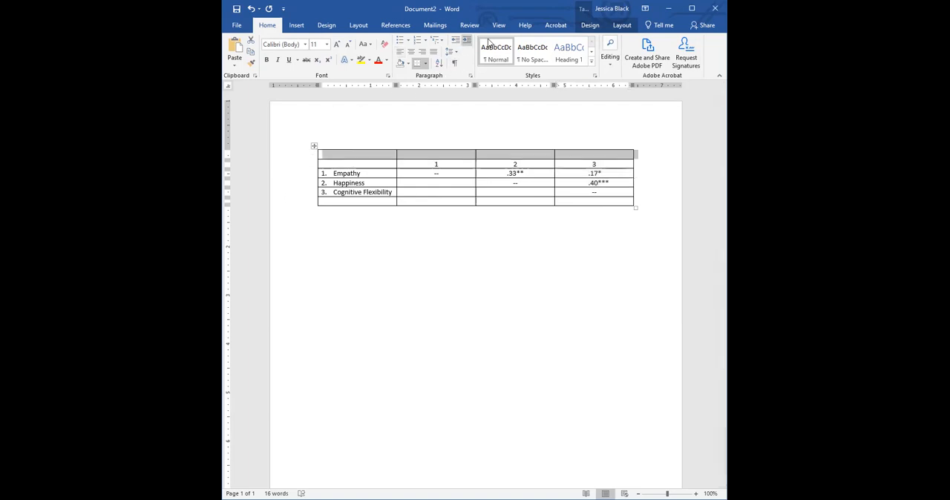
pyautogui.click(616, 26)
pyautogui.click(453, 40)
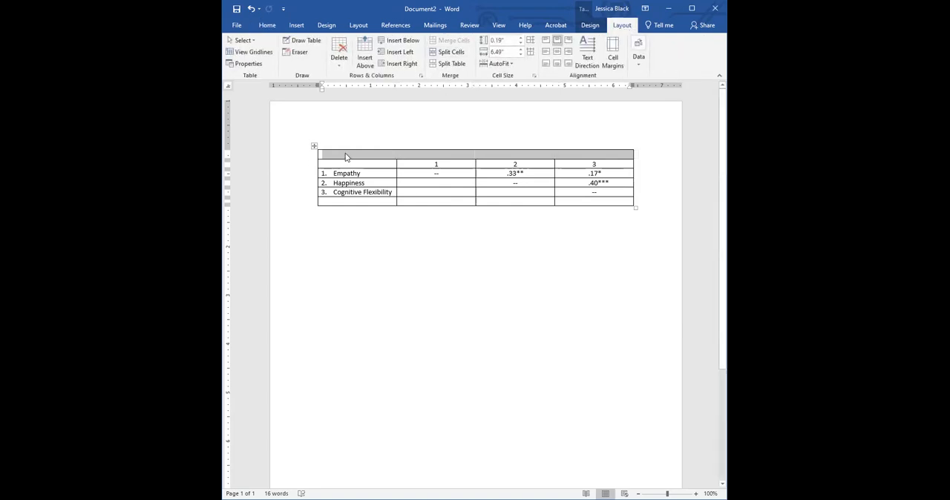
# Enter Table 1 left-aligned in the merged top row and add two new lines below it.
pyautogui.click(345, 153)
pyautogui.write('Tab')
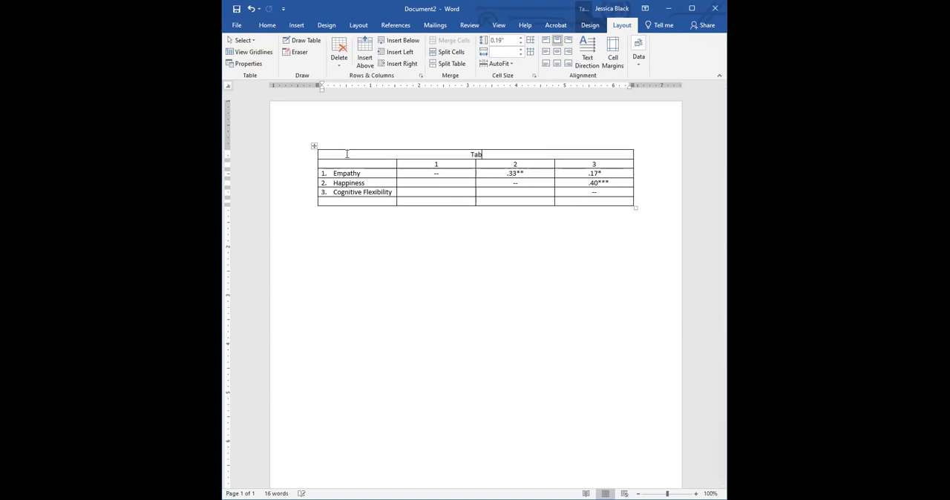
pyautogui.write('le')
pyautogui.hotkey('ctrl', 'l')
pyautogui.write('1')
pyautogui.press('Return')
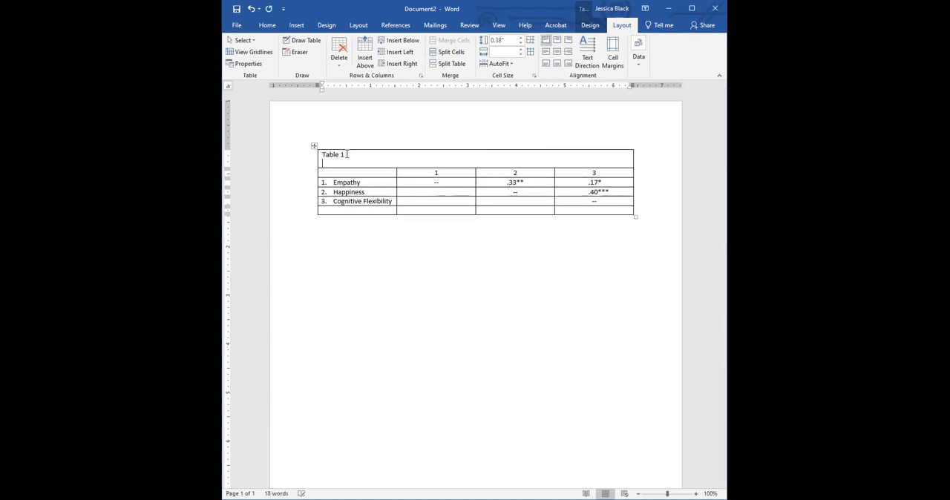
pyautogui.press('Return')
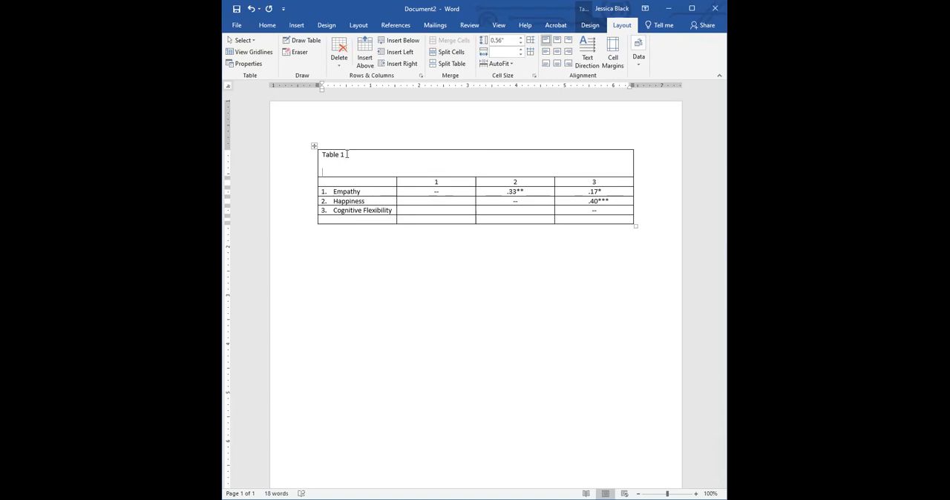
# Begin the italic table title below the table number with "Correlations between Empathy".
pyautogui.hotkey('ctrl', 'i')
pyautogui.write('Correlations between Empathy')
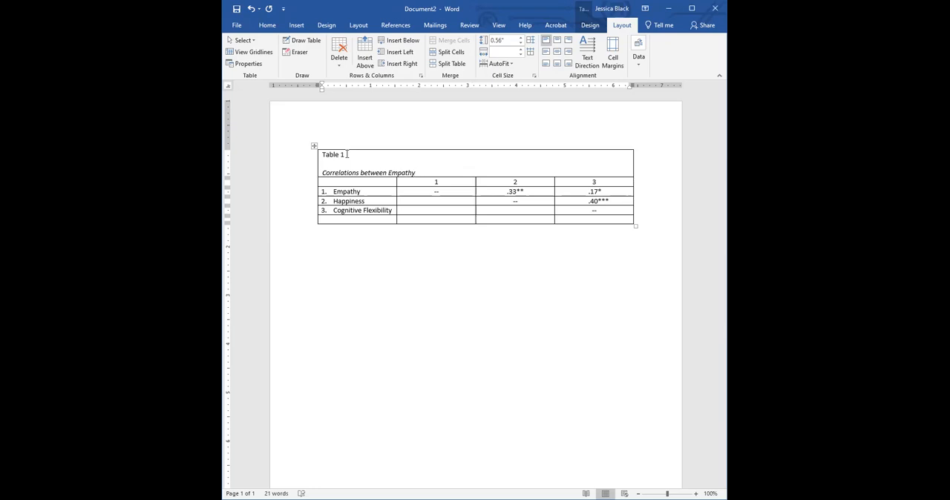
pyautogui.write(', Happiness, and Cognitive Flexibility.')
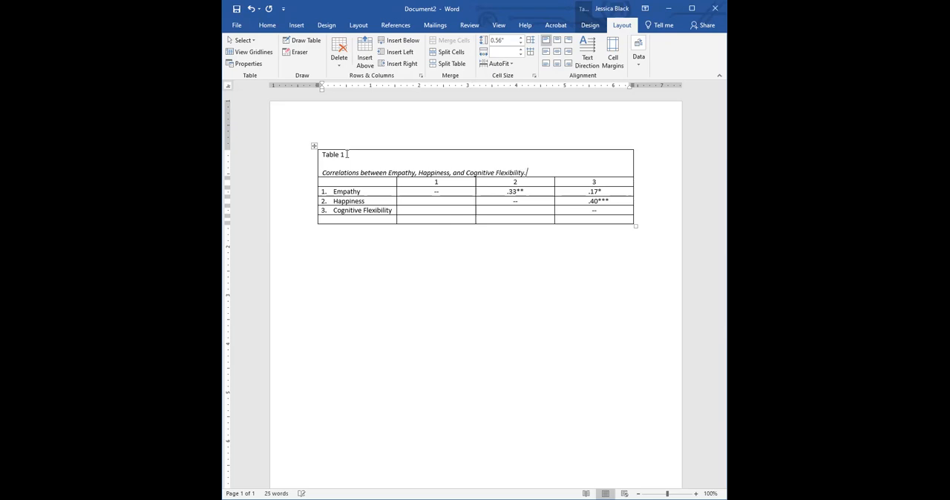
# Merge the cells of the empty bottom row into one cell and switch its text entry to italics.
pyautogui.click(293, 222)
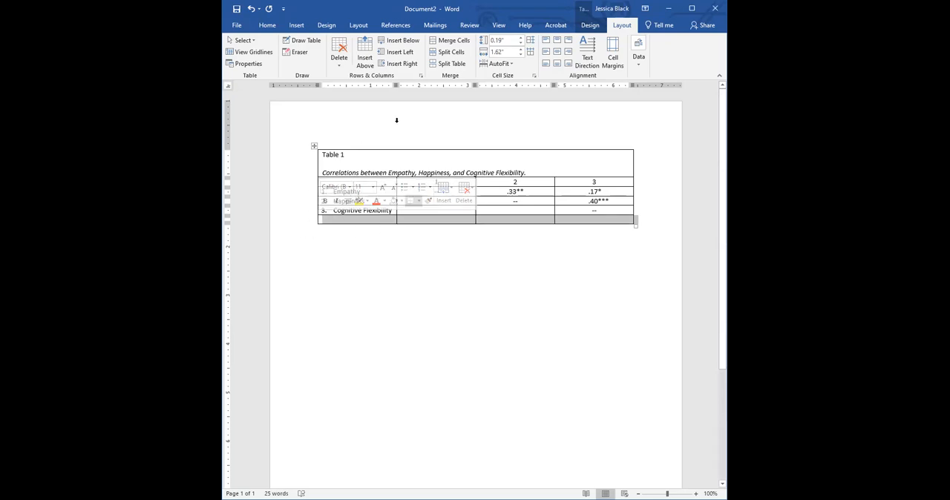
pyautogui.click(449, 40)
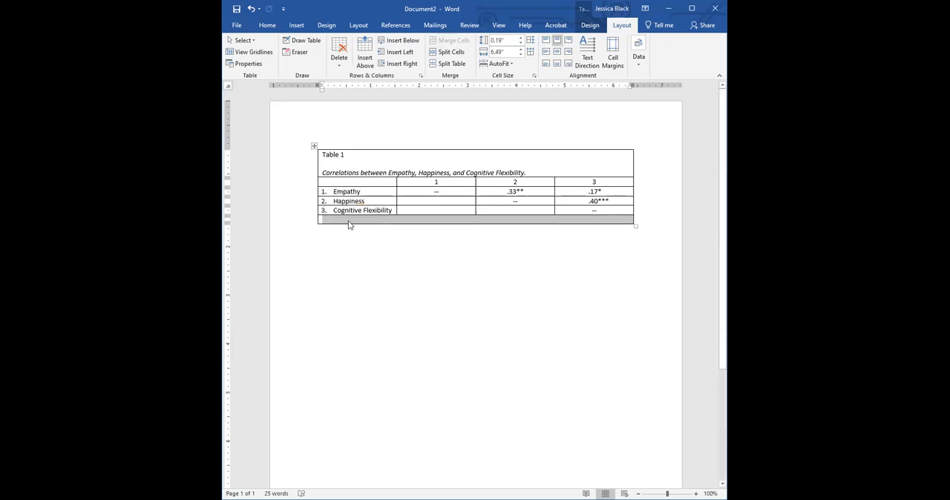
pyautogui.click(348, 221)
pyautogui.hotkey('ctrl', 'z')
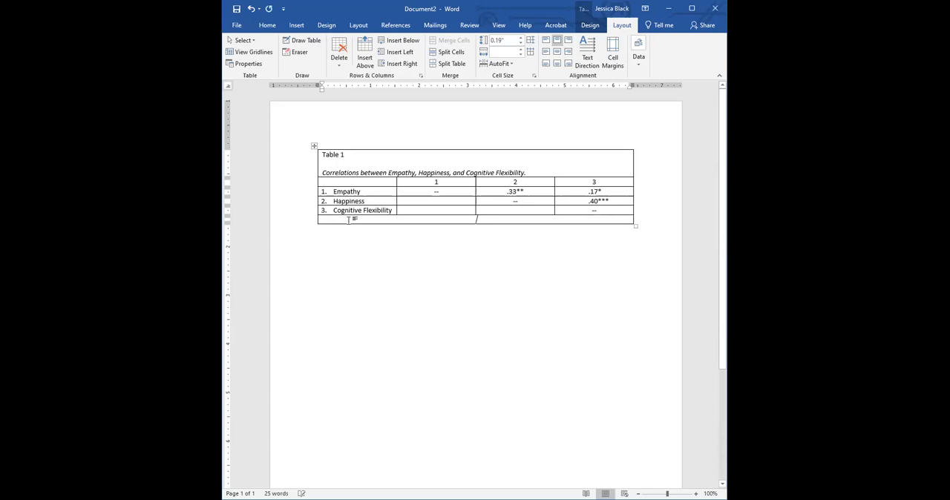
# Enter the significance note "Note. *p < .05; **p < .01; **p < .001." in the merged bottom row, italicizing Note and each p.
pyautogui.hotkey('ctrl', 'z')
pyautogui.write('Note.')
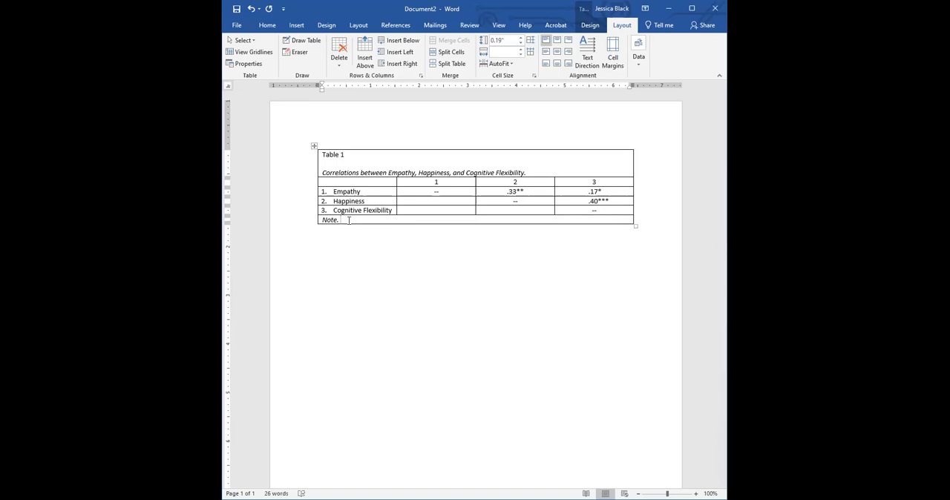
pyautogui.write('*p < .05; **p < .01')
pyautogui.write(';')
pyautogui.write('**p < .001.')
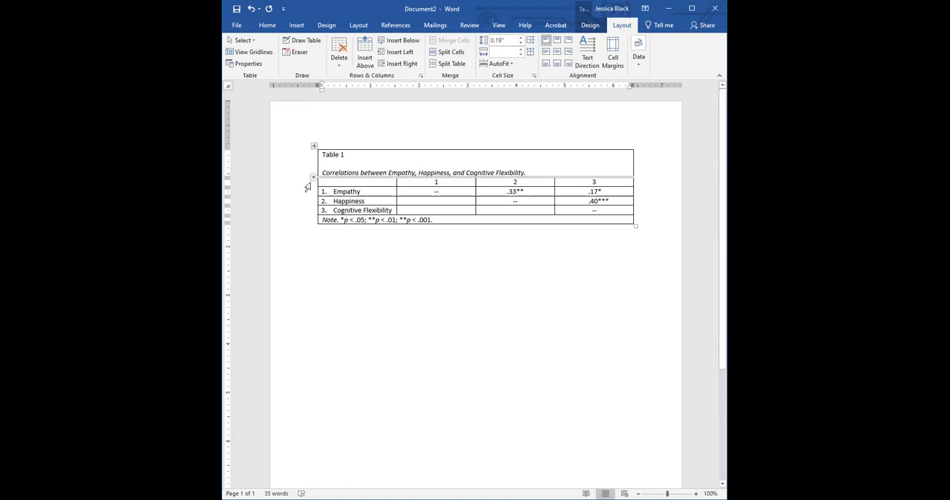
# Make the header row with the column numbers bold and remove all borders from the table.
pyautogui.click(302, 184)
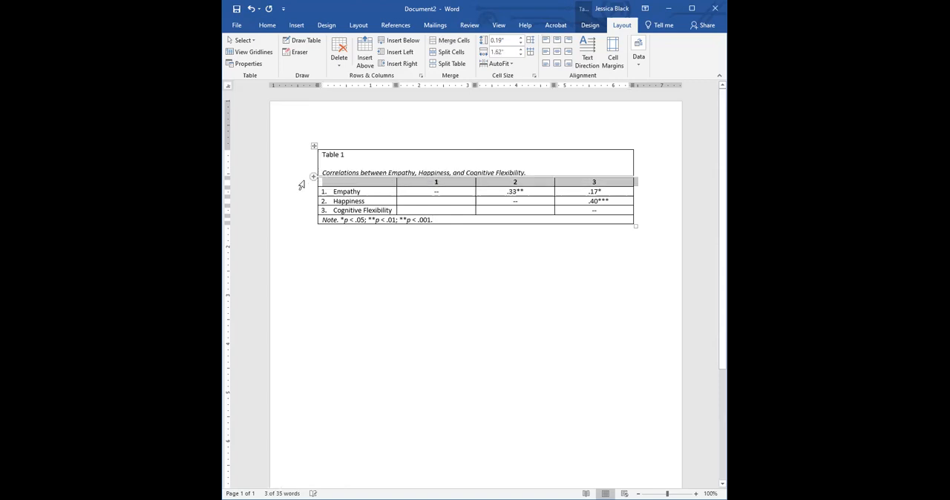
pyautogui.click(443, 264)
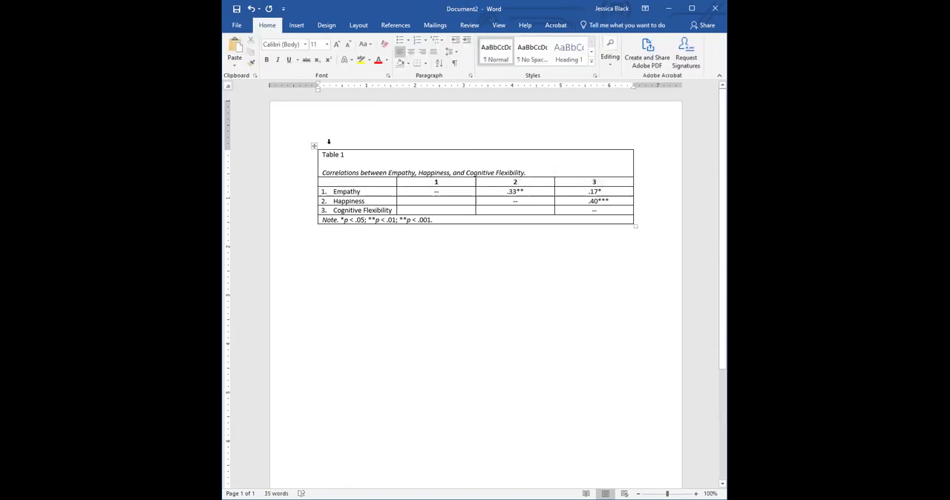
pyautogui.click(315, 146)
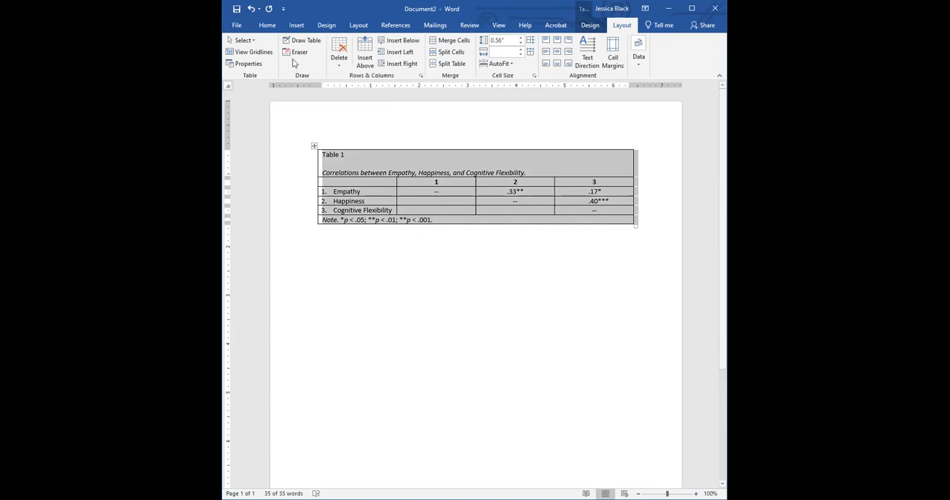
pyautogui.click(267, 25)
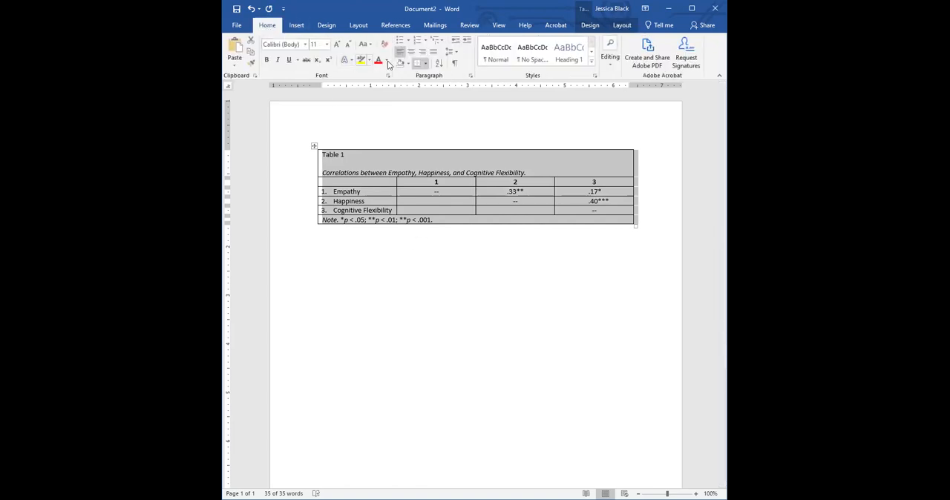
pyautogui.click(427, 65)
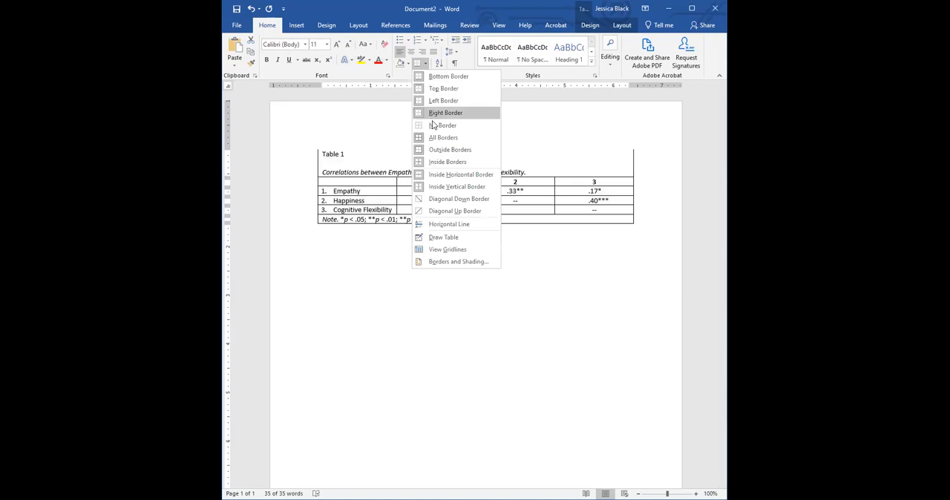
pyautogui.click(475, 358)
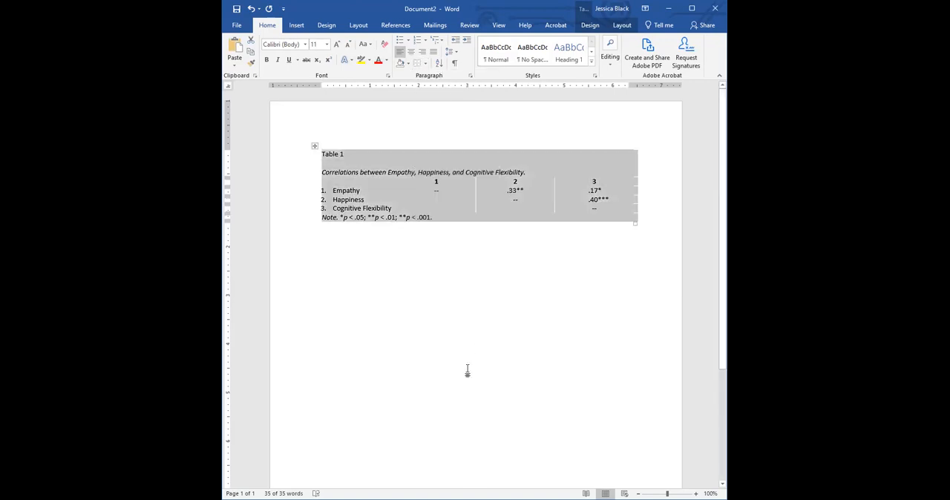
# Add top and bottom borders to the column-number row and a top border to the note row.
pyautogui.click(305, 174)
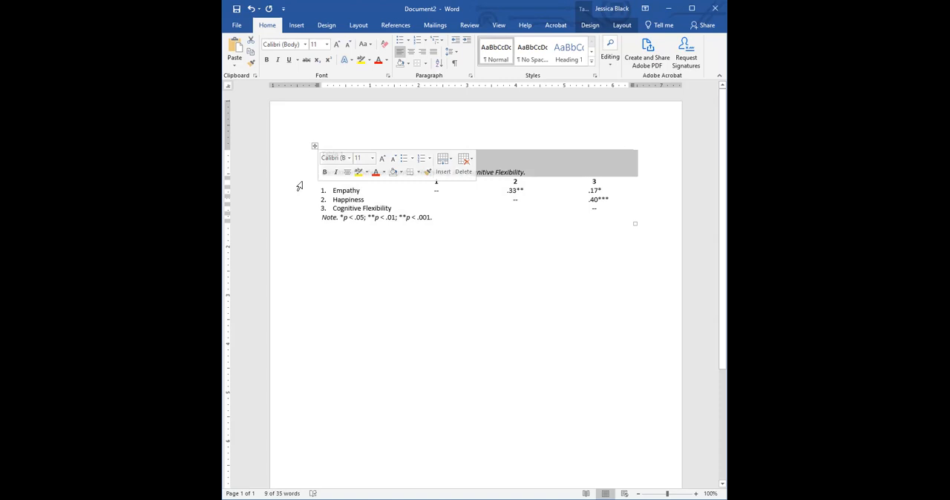
pyautogui.click(299, 185)
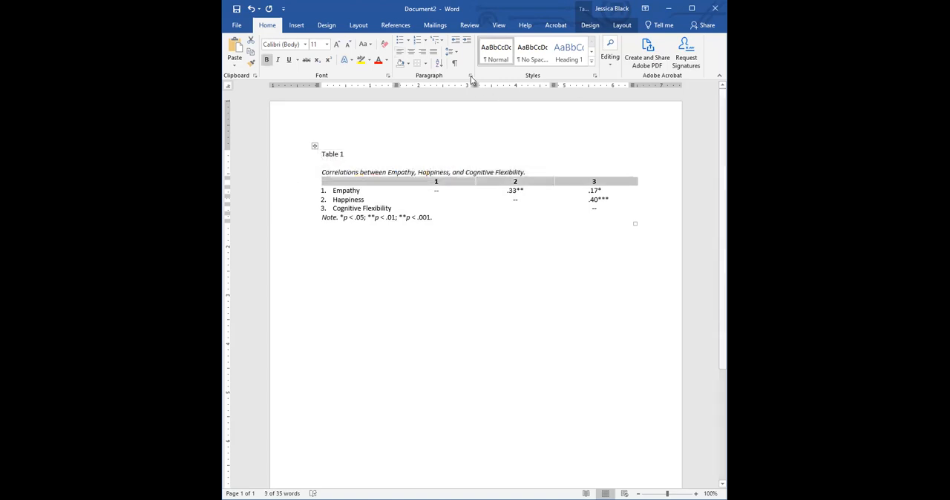
pyautogui.click(420, 63)
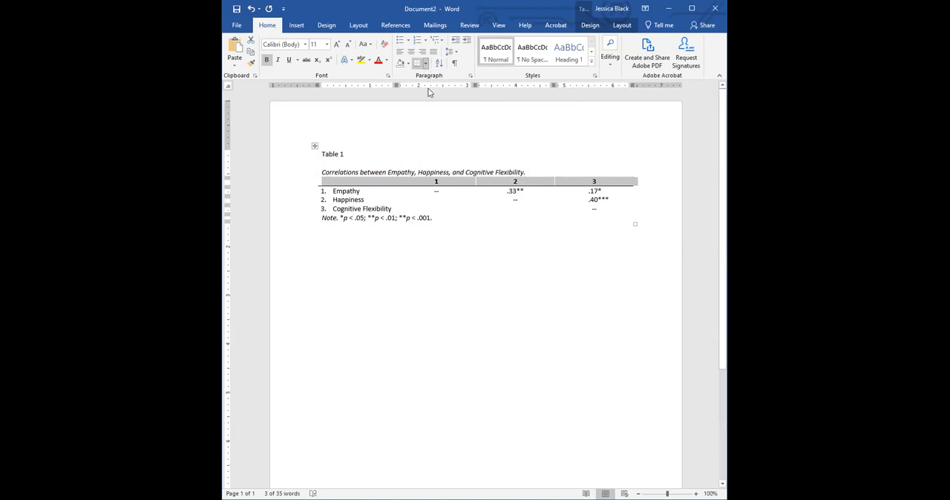
pyautogui.click(301, 225)
pyautogui.click(420, 63)
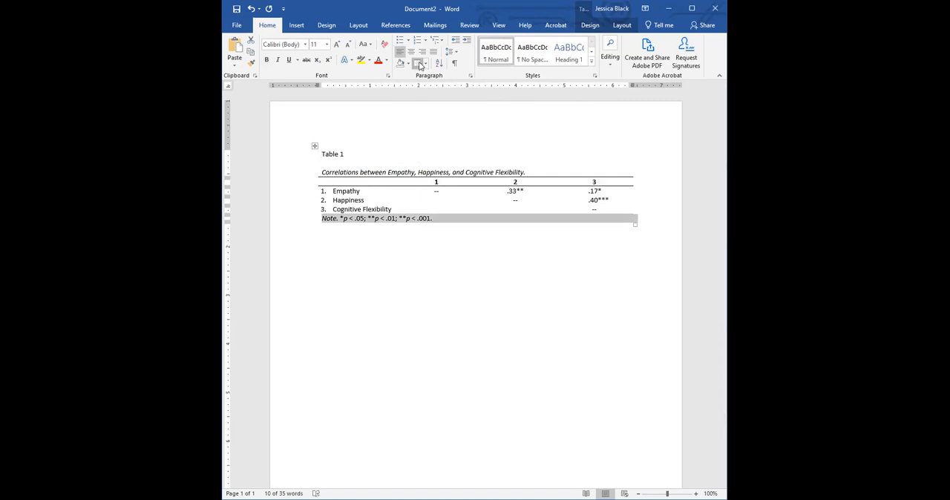
pyautogui.click(483, 269)
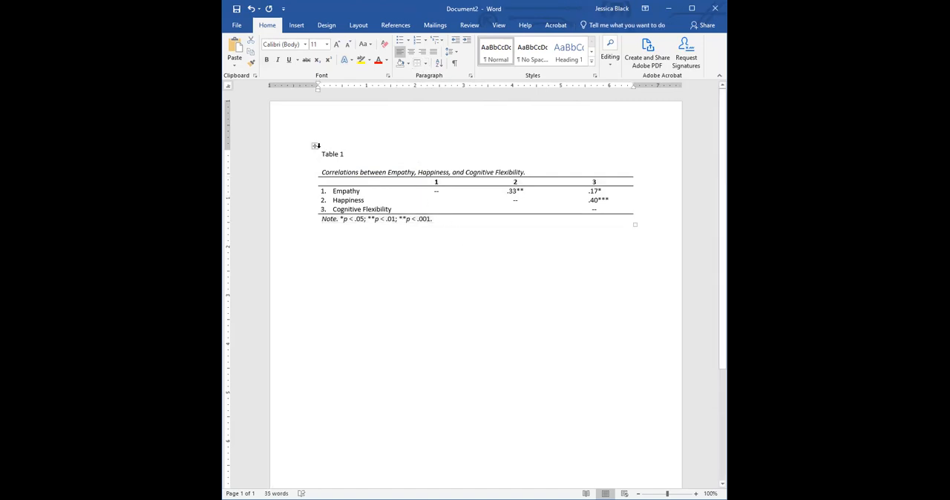
# Set the whole table's font to Times New Roman at size 12.
pyautogui.click(315, 146)
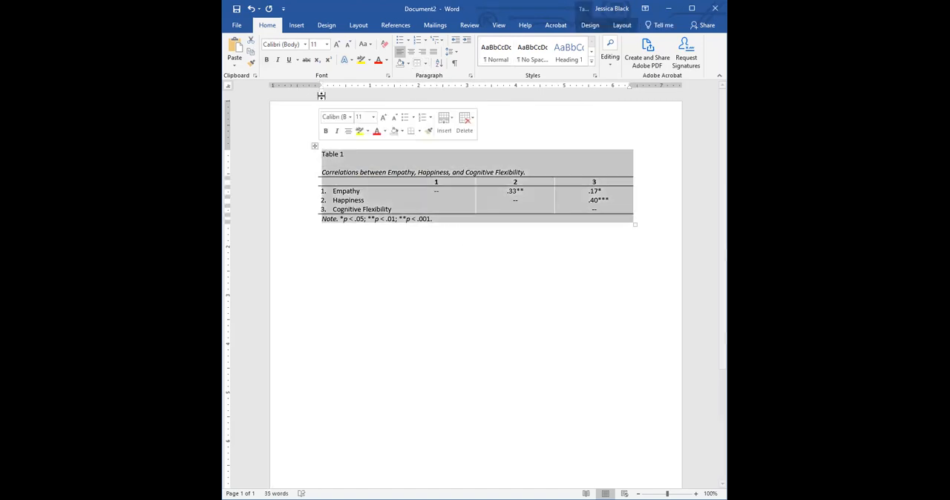
pyautogui.click(305, 44)
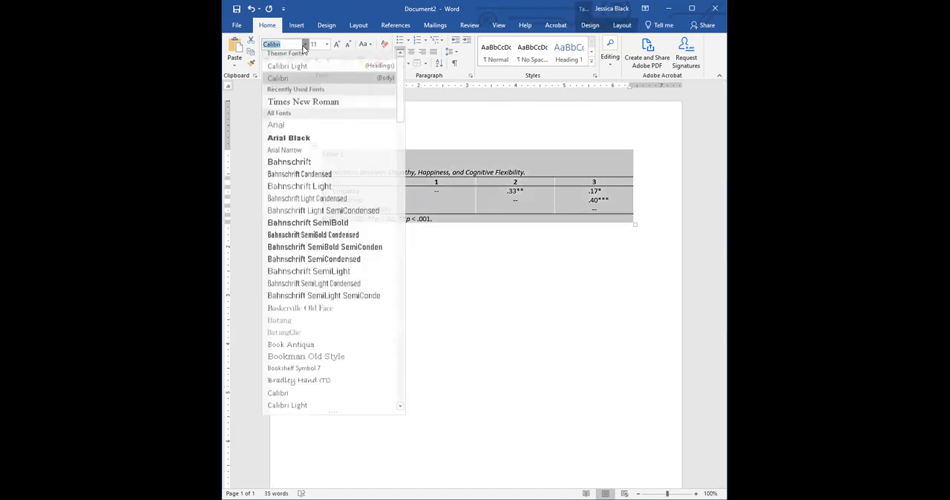
pyautogui.click(319, 102)
pyautogui.click(458, 243)
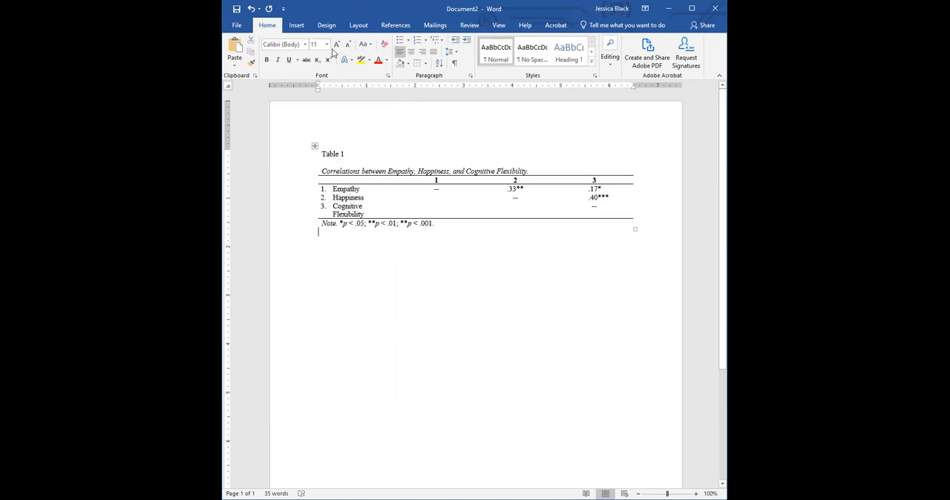
pyautogui.click(316, 146)
pyautogui.click(326, 45)
pyautogui.click(314, 96)
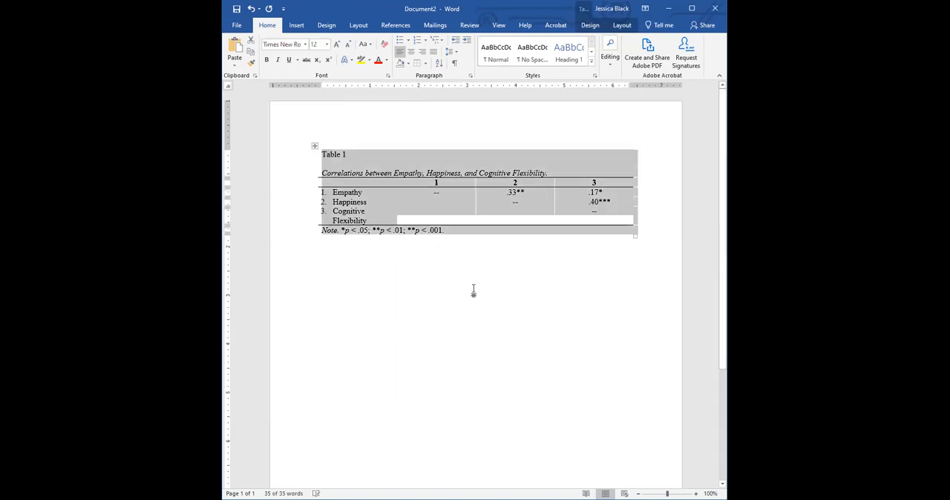
pyautogui.click(477, 291)
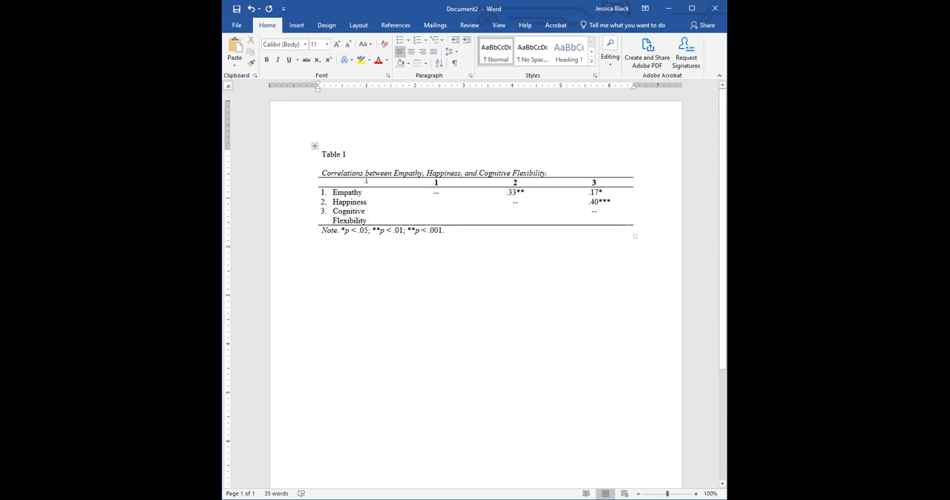
# Try to widen only the three variable-label cells so Cognitive Flexibility fits on one line.
pyautogui.click(361, 201)
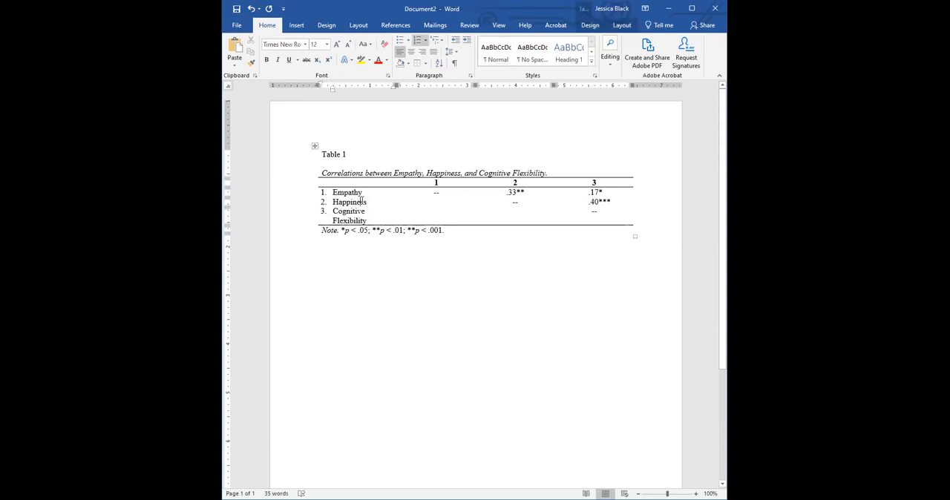
pyautogui.click(315, 146)
pyautogui.moveTo(355, 194); pyautogui.dragTo(362, 223)
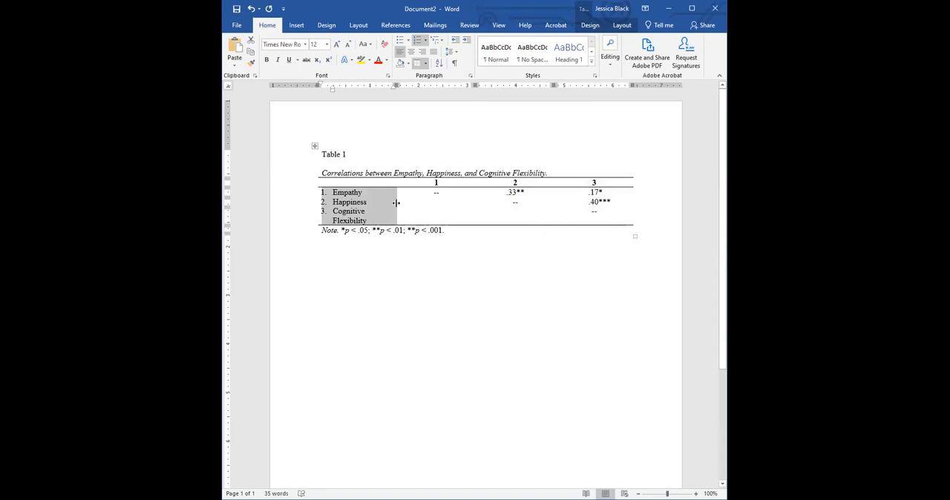
pyautogui.moveTo(397, 203); pyautogui.dragTo(438, 202)
pyautogui.click(431, 184)
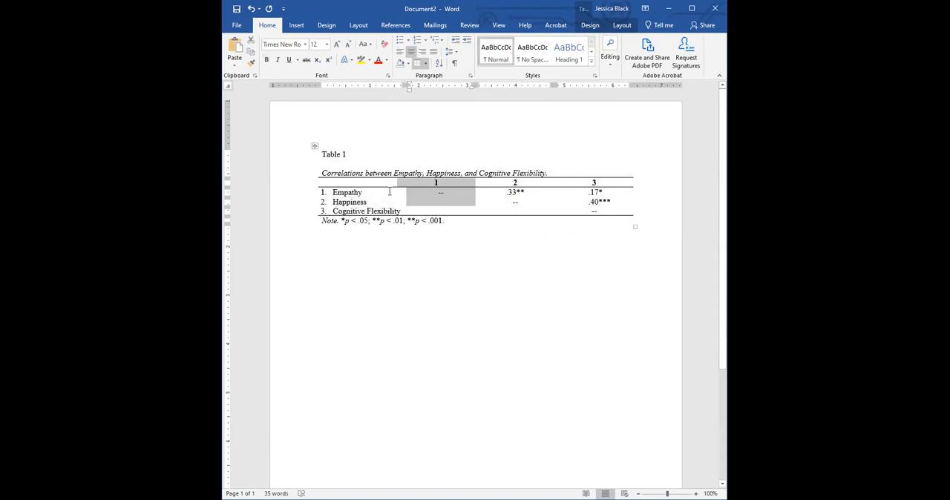
pyautogui.hotkey('ctrl', 'z')
# Widen the variable-label column, including its header cell, so Cognitive Flexibility fits on one line.
pyautogui.moveTo(386, 184); pyautogui.dragTo(374, 212)
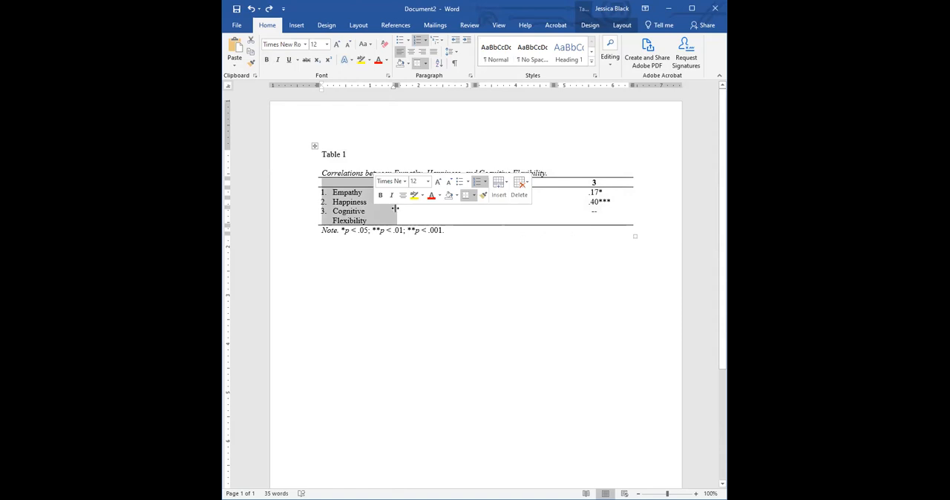
pyautogui.click(404, 208)
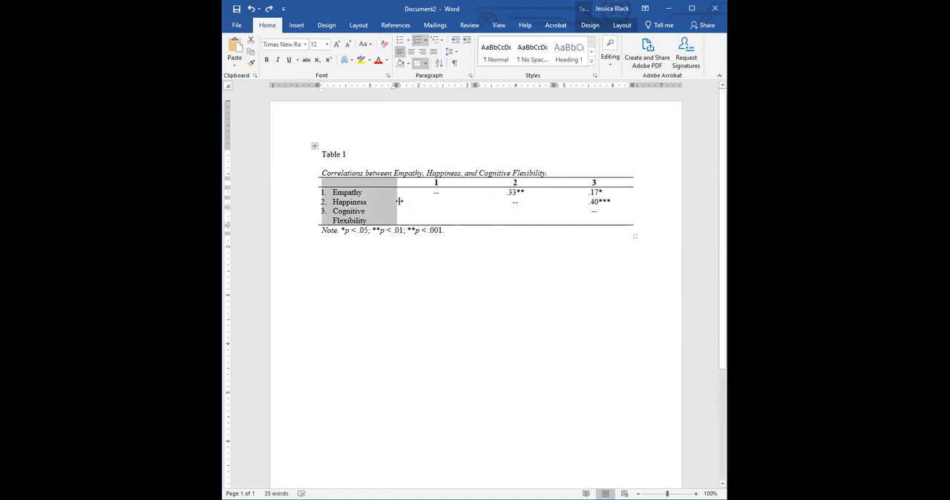
pyautogui.doubleClick(405, 199)
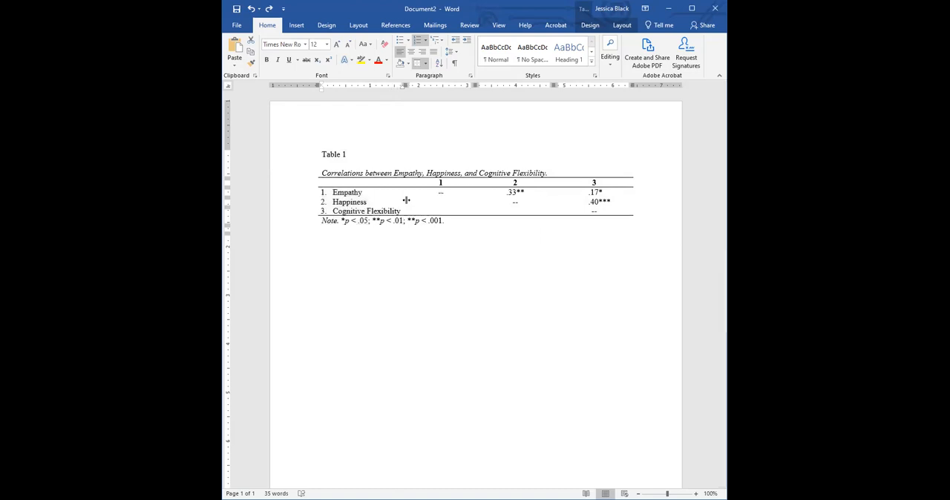
# Distribute the three numbered coefficient columns to equal widths.
pyautogui.moveTo(424, 181)
pyautogui.mouseDown()
pyautogui.moveTo(435, 202)
pyautogui.moveTo(600, 213)
pyautogui.mouseUp()
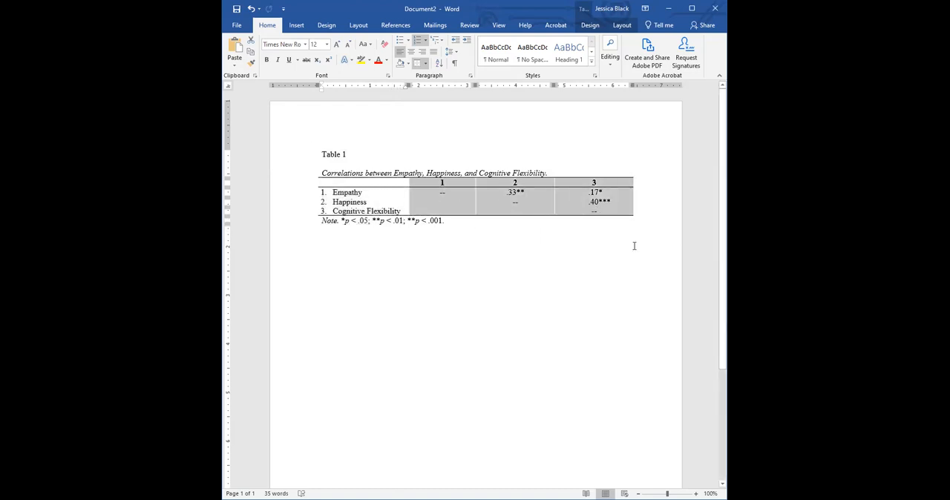
pyautogui.click(622, 29)
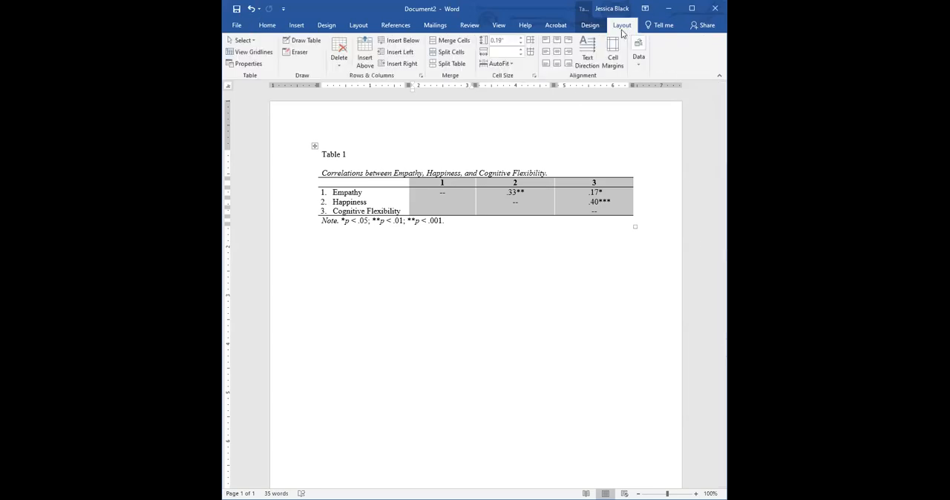
pyautogui.click(533, 56)
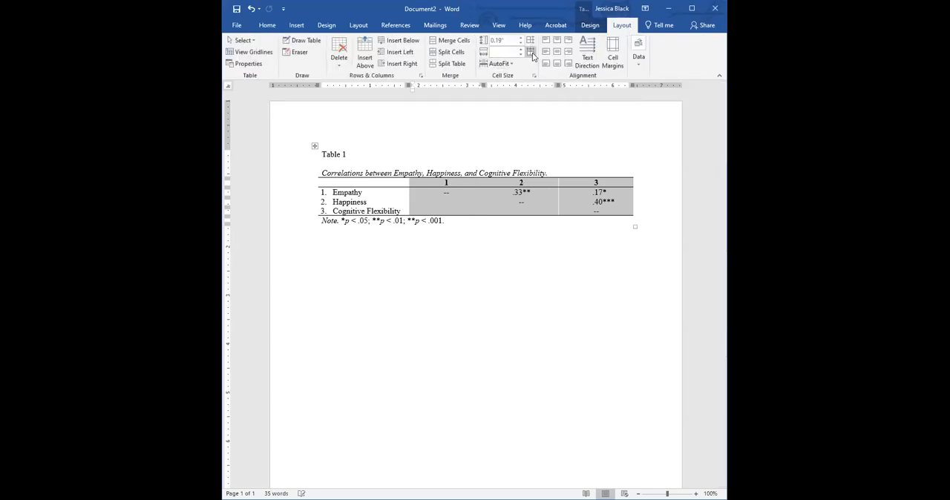
pyautogui.click(576, 277)
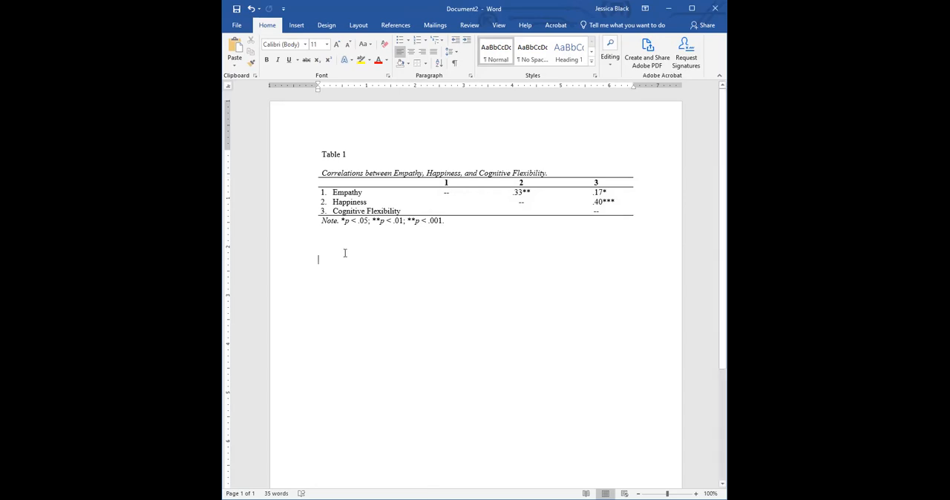
pyautogui.click(298, 25)
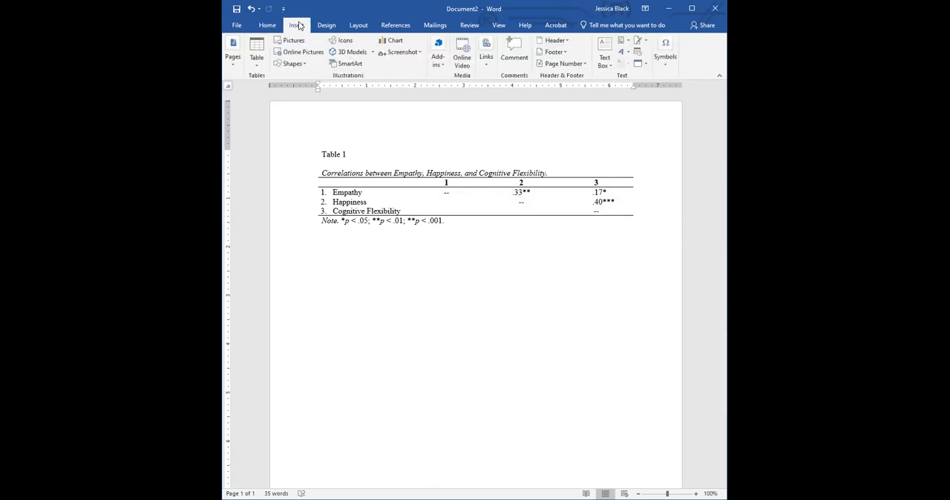
pyautogui.click(256, 58)
pyautogui.click(332, 264)
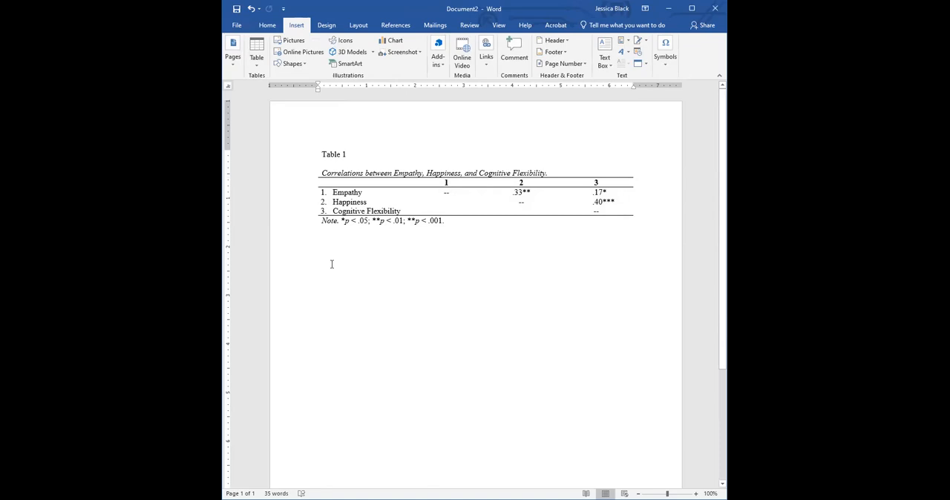
# Enter a tab-separated heading line below the table with Construct, alpha, Mean, SD and skew.
pyautogui.write('Construct')
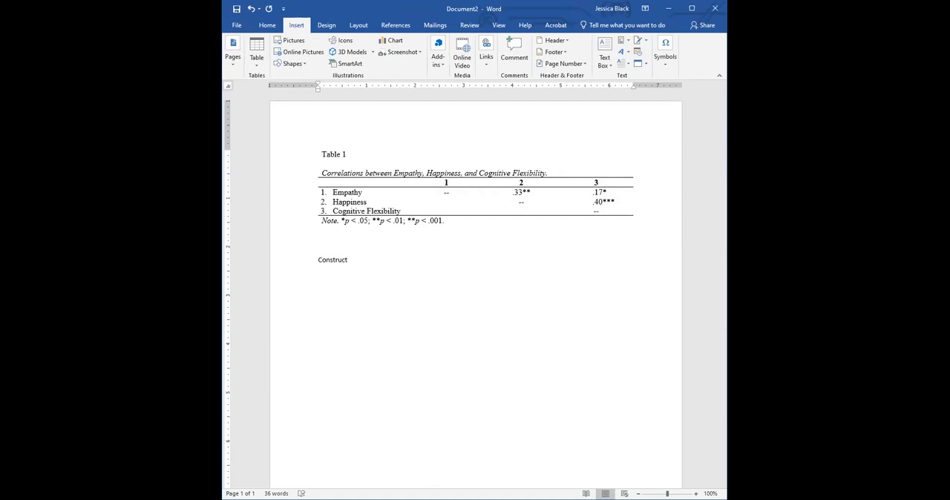
pyautogui.press('Tab')
pyautogui.write('alpha')
pyautogui.press('Tab')
pyautogui.write('Mean\tSD')
pyautogui.press('Tab')
pyautogui.write('skew ')
pyautogui.write('Emp')
# Enter Empathy, Happiness and Cognitive Flexibility on separate lines under the Construct heading.
pyautogui.press('BackSpace')
pyautogui.write('paht')
pyautogui.press('BackSpace')
pyautogui.press('BackSpace')
pyautogui.press('BackSpace')
pyautogui.write('t')
pyautogui.write('athy')
pyautogui.press('Return')
pyautogui.write('Happ')
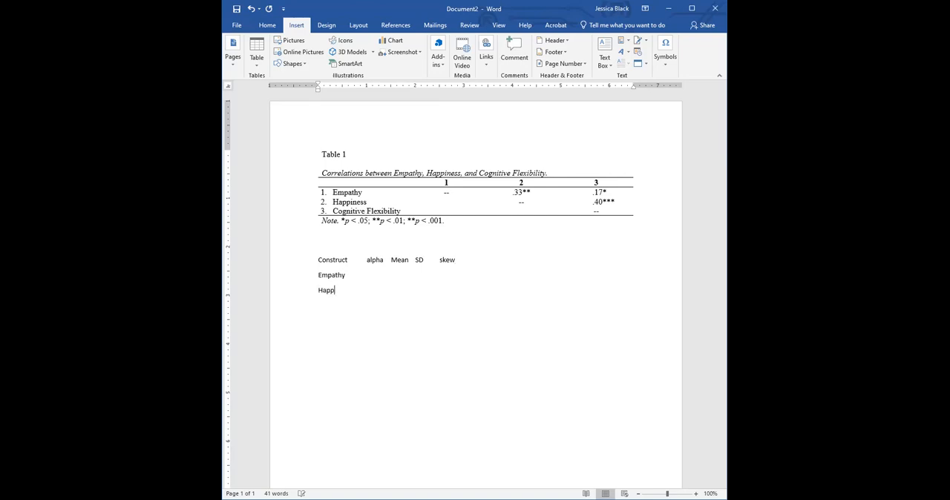
pyautogui.write('iness Cognitive Flexibility')
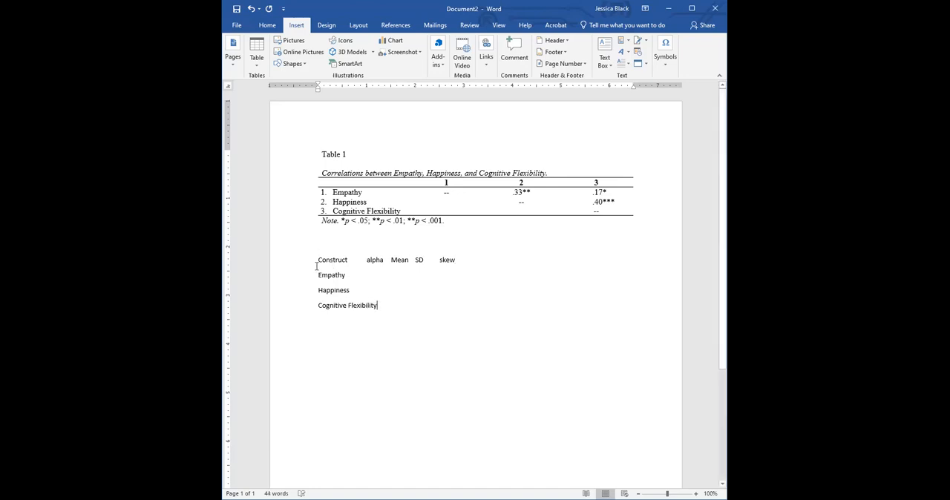
# Convert the tab-separated lines, from the Construct heading through Cognitive Flexibility, into a table with text separated at tabs.
pyautogui.moveTo(317, 260); pyautogui.dragTo(379, 304)
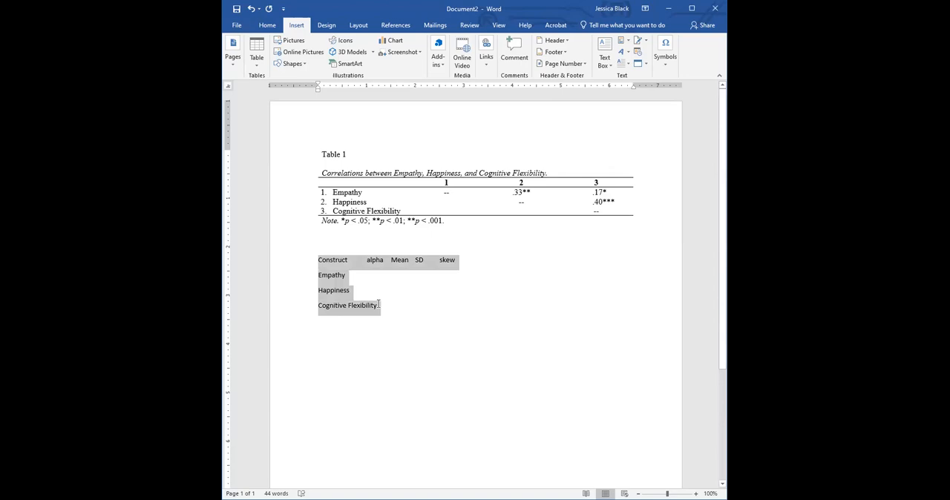
pyautogui.click(256, 69)
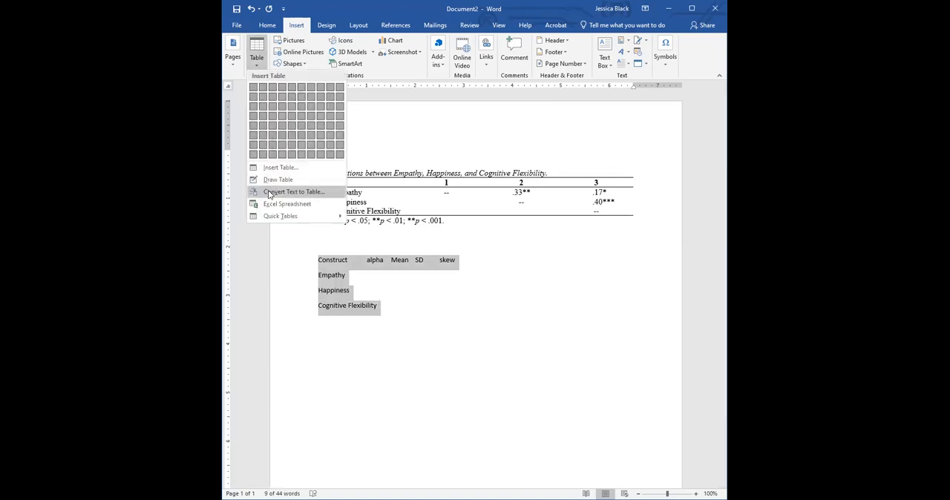
pyautogui.click(269, 193)
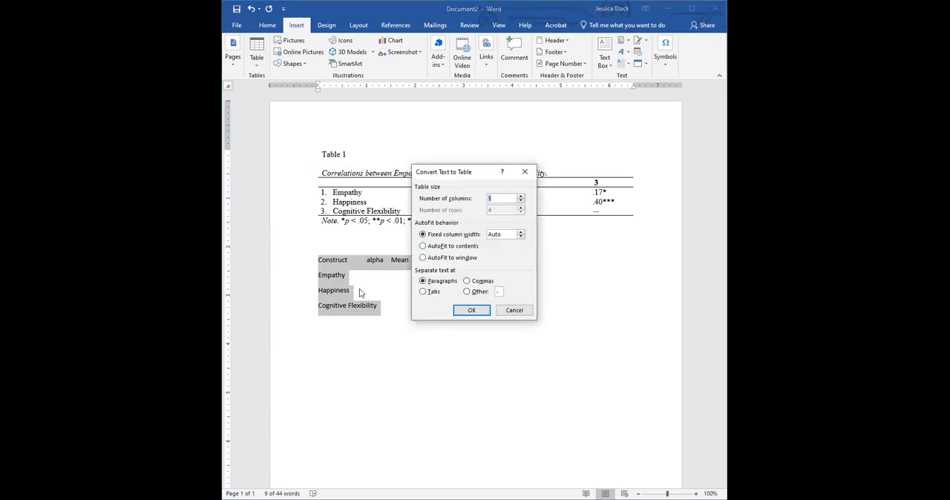
pyautogui.click(423, 293)
pyautogui.click(474, 312)
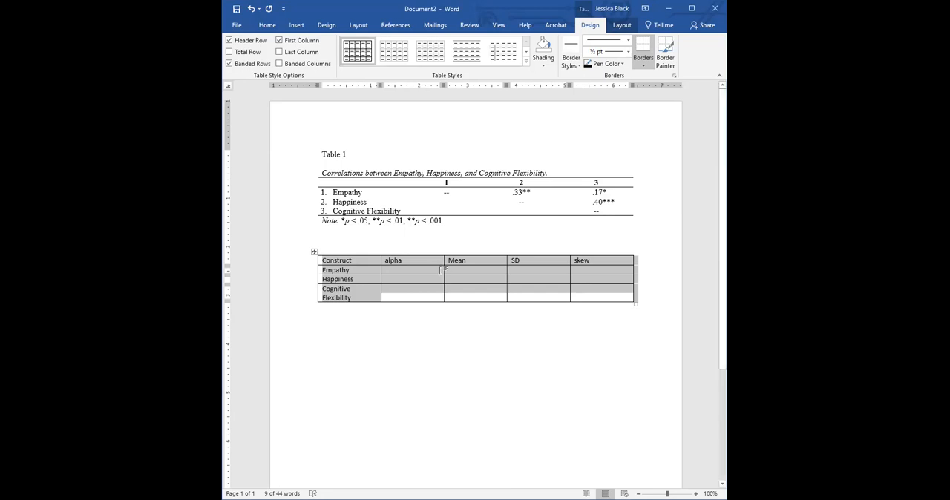
# Set the entire new descriptives table in Times New Roman at 12 pt.
pyautogui.click(438, 274)
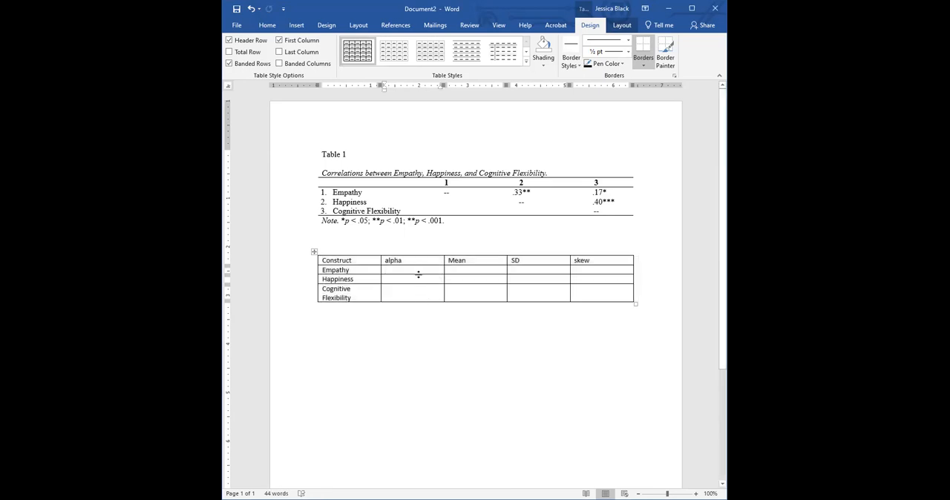
pyautogui.moveTo(440, 252); pyautogui.dragTo(603, 256)
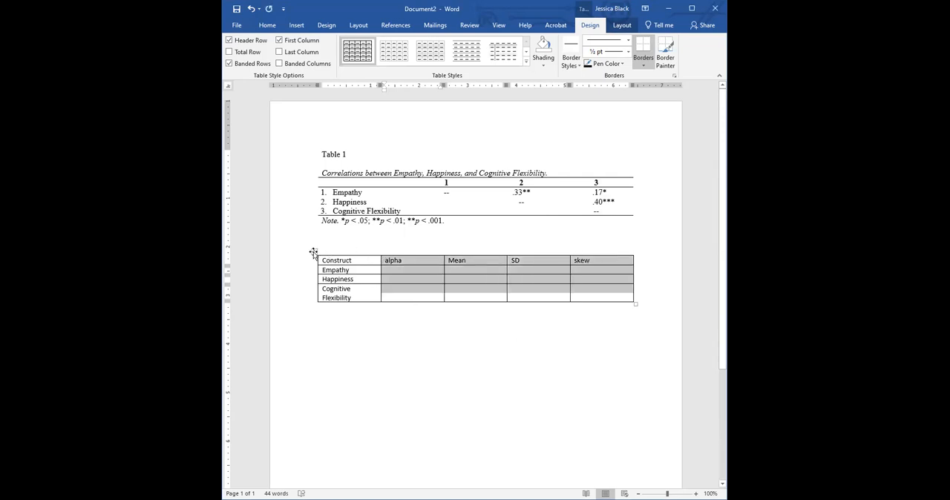
pyautogui.click(266, 26)
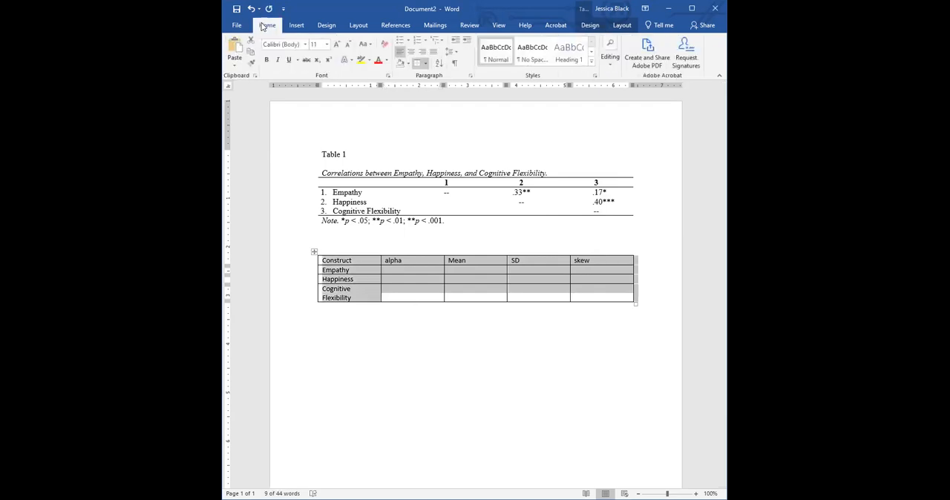
pyautogui.click(304, 44)
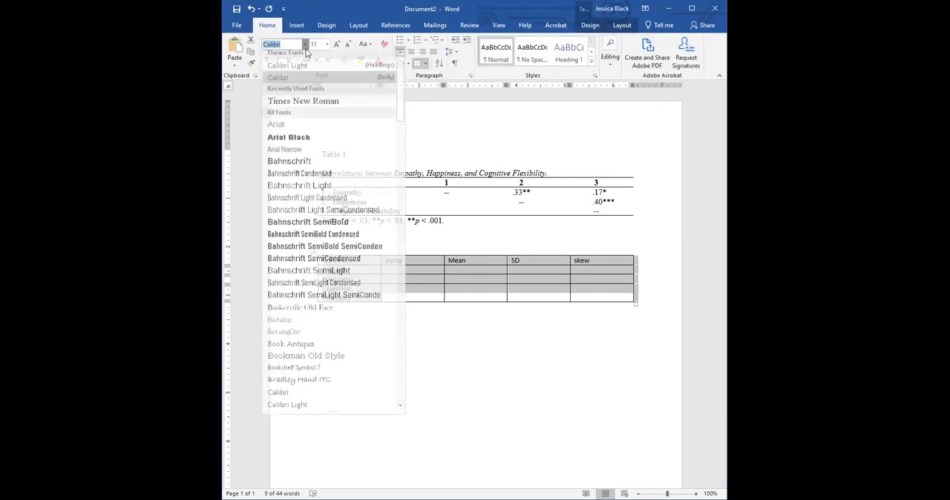
pyautogui.click(305, 102)
pyautogui.click(327, 45)
pyautogui.click(315, 93)
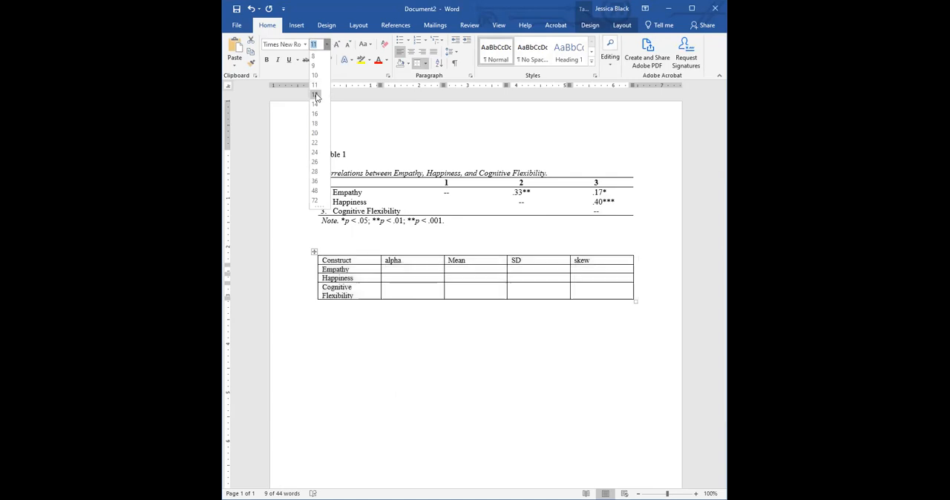
# Widen the Construct column so Cognitive Flexibility fits on one line, and distribute the alpha, Mean, SD and skew columns equally.
pyautogui.click(413, 253)
pyautogui.moveTo(416, 254); pyautogui.dragTo(602, 268)
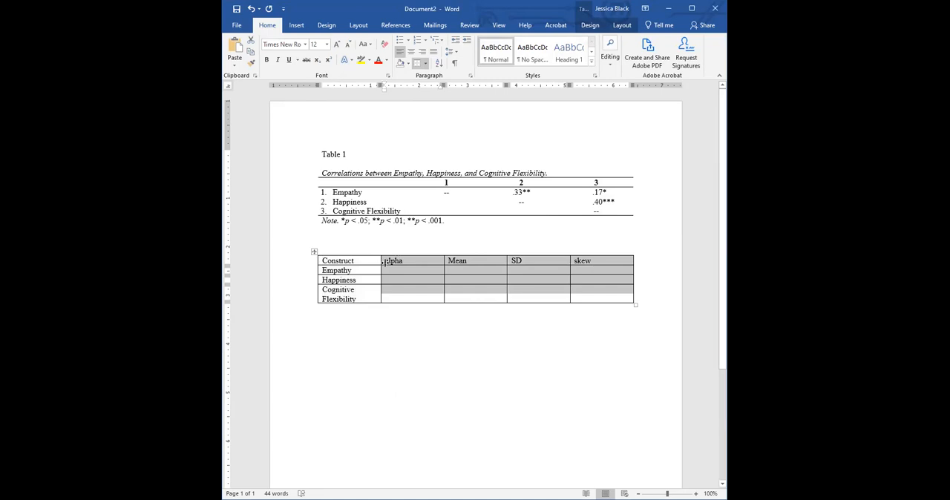
pyautogui.moveTo(383, 261); pyautogui.dragTo(399, 261)
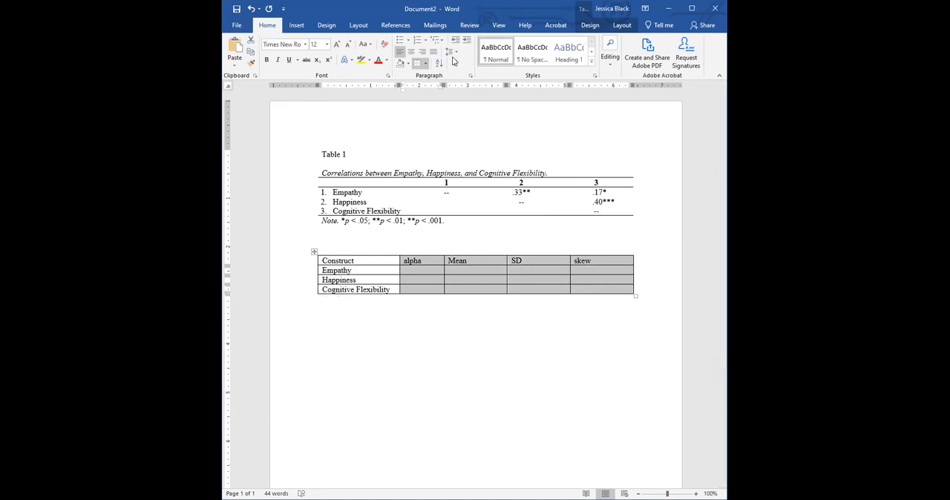
pyautogui.click(621, 25)
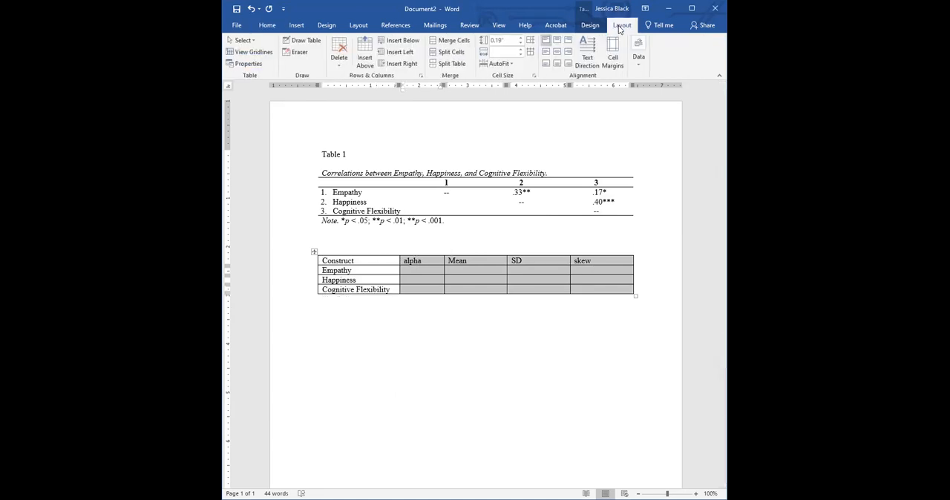
pyautogui.click(529, 52)
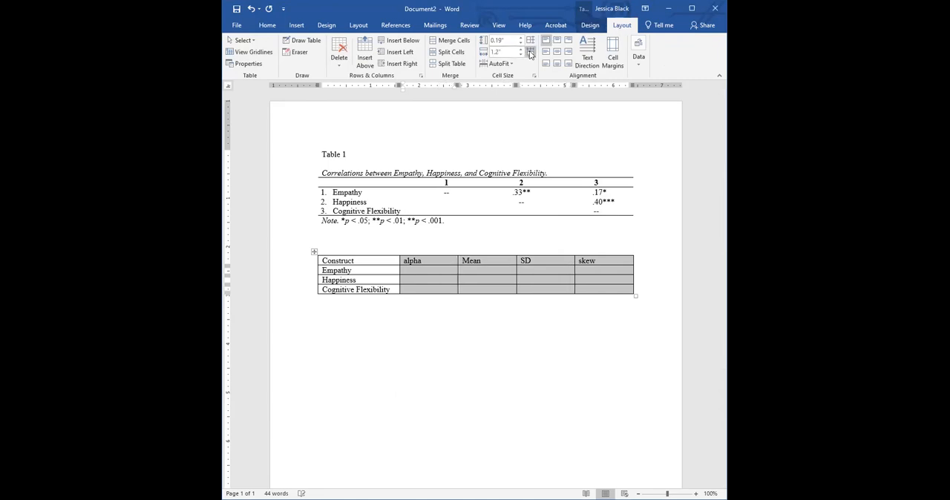
# Replace the alpha column heading with the Greek symbol α.
pyautogui.click(420, 261)
pyautogui.moveTo(423, 261); pyautogui.dragTo(403, 260)
pyautogui.press('Delete')
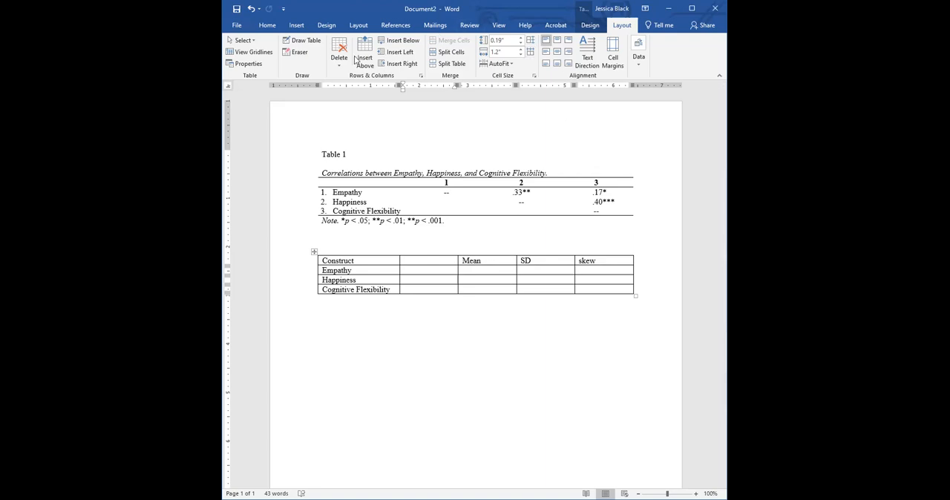
pyautogui.click(302, 25)
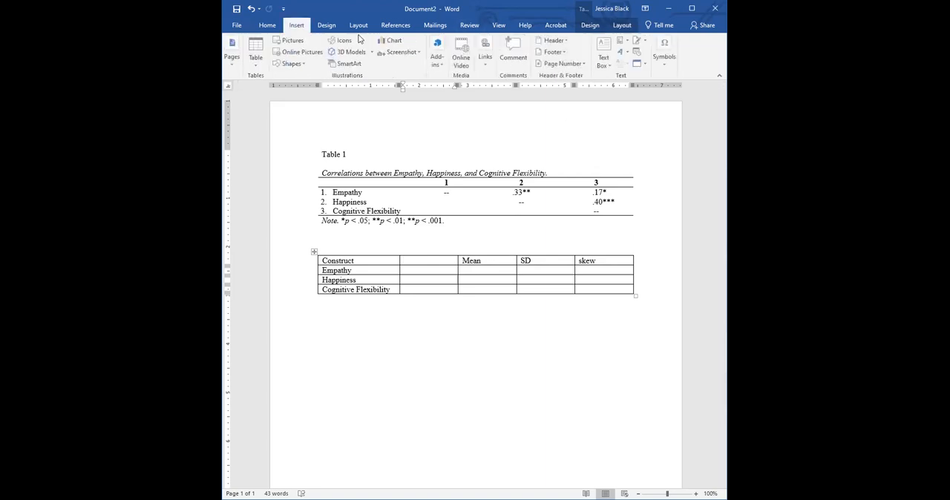
pyautogui.click(664, 67)
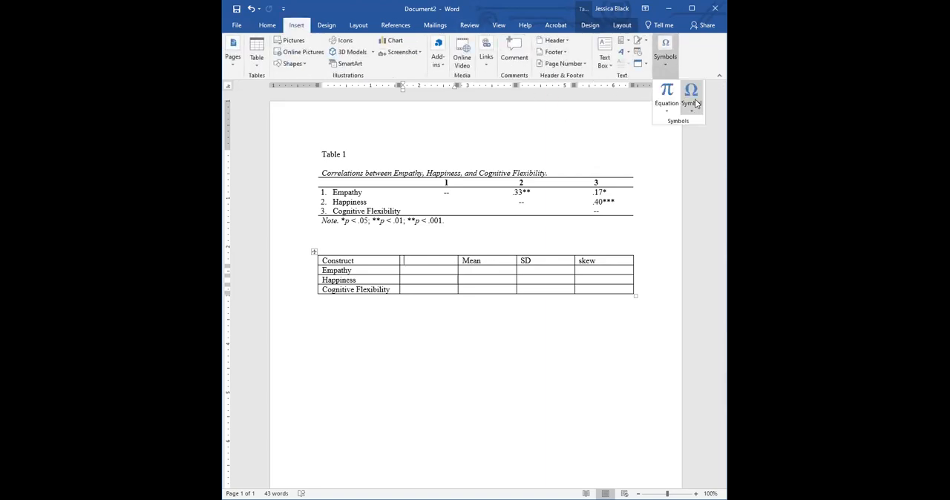
pyautogui.click(700, 124)
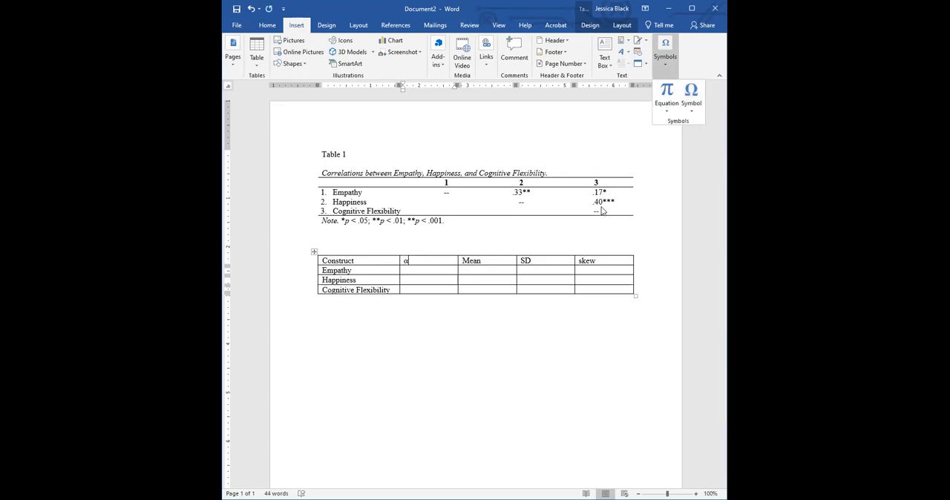
pyautogui.click(530, 260)
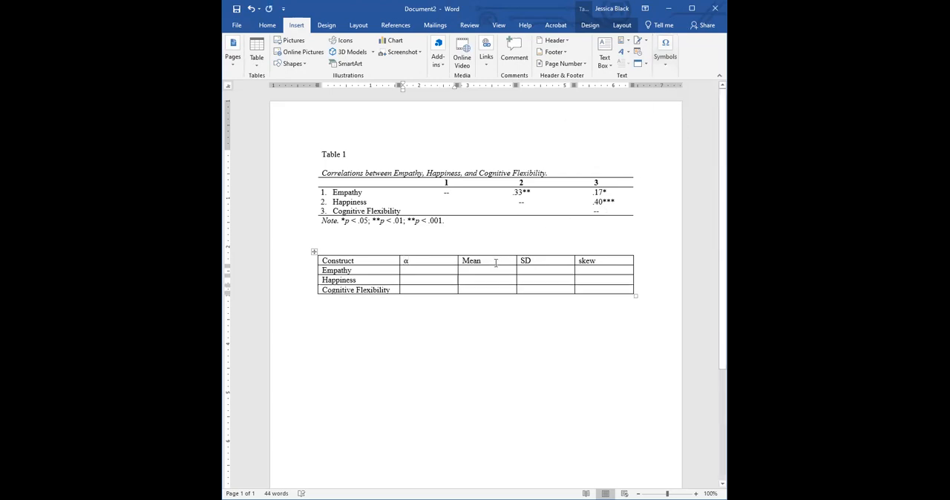
# Replace the Mean column heading with an italic M.
pyautogui.moveTo(480, 261); pyautogui.dragTo(467, 262)
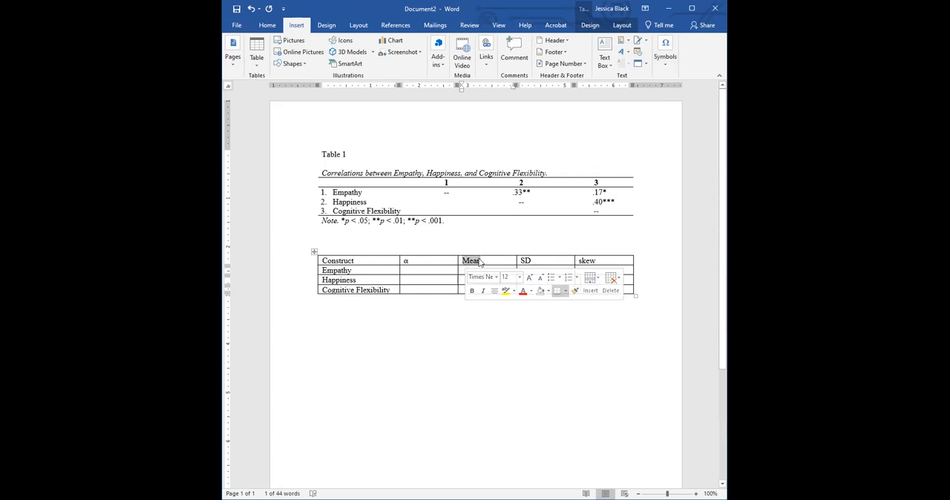
pyautogui.write('MM')
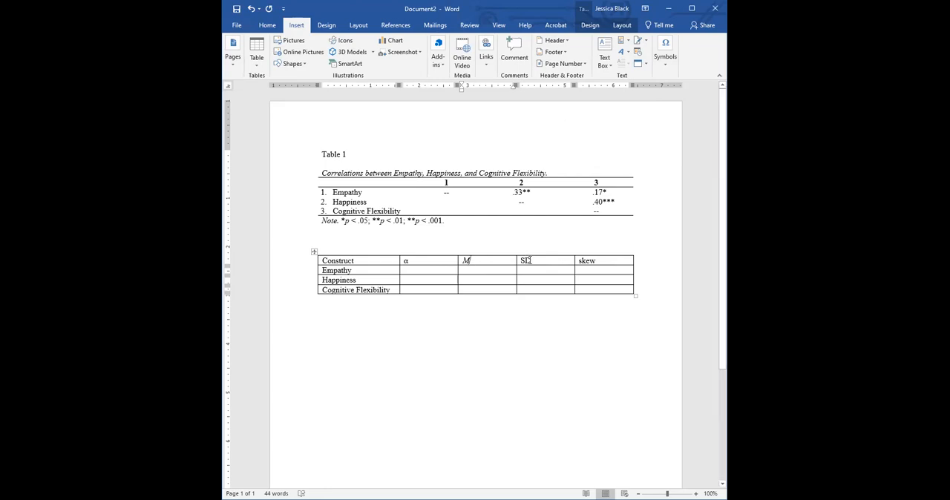
# Italicize the SD heading and clear the Construct heading from the first header cell.
pyautogui.click(518, 260)
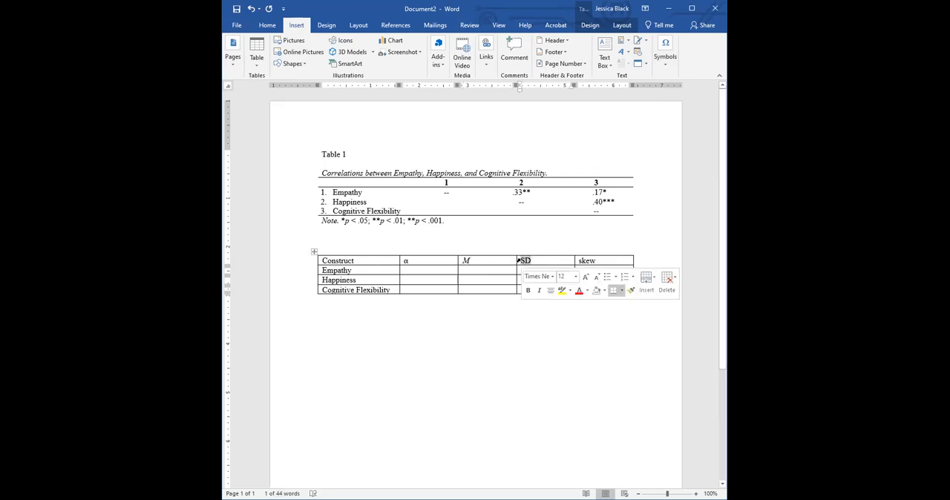
pyautogui.hotkey('ctrl', 'i')
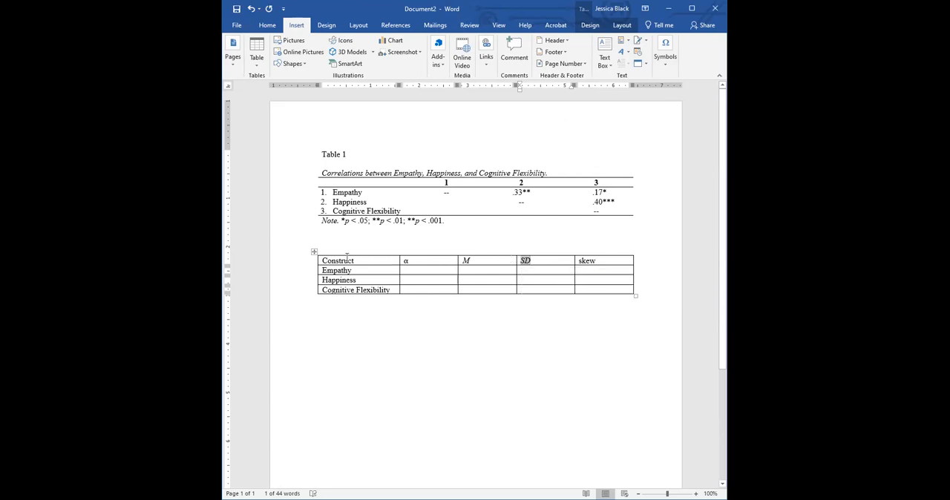
pyautogui.moveTo(355, 258); pyautogui.dragTo(323, 256)
pyautogui.press('Delete')
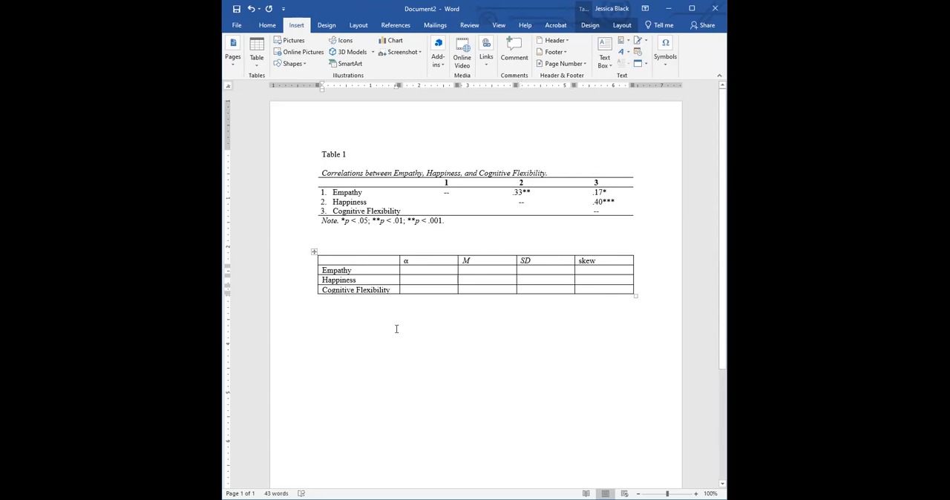
# Enter the α values .75 for Empathy, .90 for Happiness and .85 for Cognitive Flexibility.
pyautogui.click(423, 271)
pyautogui.write('.')
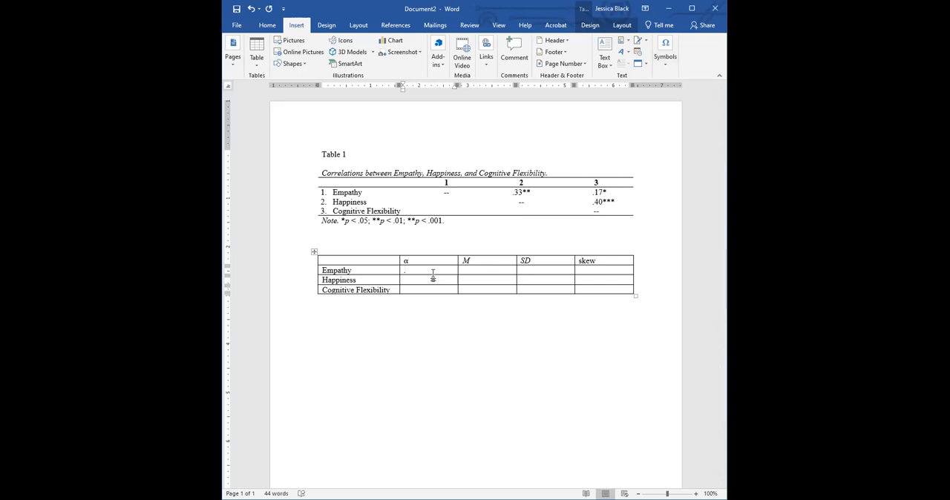
pyautogui.write('75')
pyautogui.press('Down')
pyautogui.write('.90')
pyautogui.press('Down')
pyautogui.write('.85')
pyautogui.click(473, 274)
pyautogui.moveTo(474, 275); pyautogui.dragTo(473, 289)
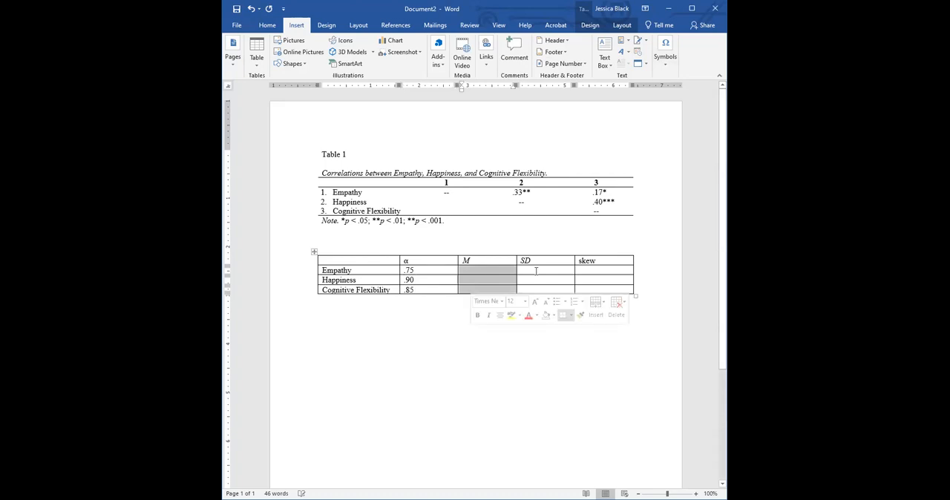
pyautogui.moveTo(536, 271); pyautogui.dragTo(530, 293)
pyautogui.moveTo(598, 270); pyautogui.dragTo(593, 288)
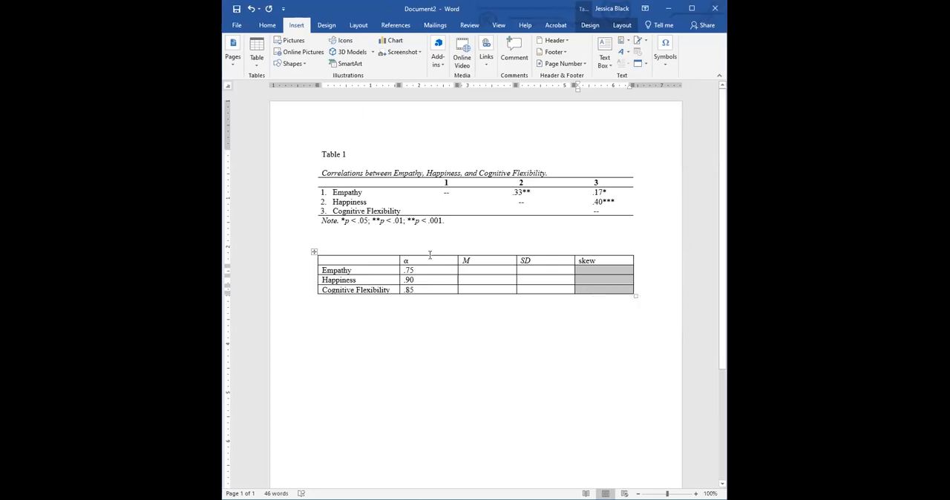
# Center the contents of the α, M, SD and skew columns.
pyautogui.moveTo(431, 254); pyautogui.dragTo(599, 253)
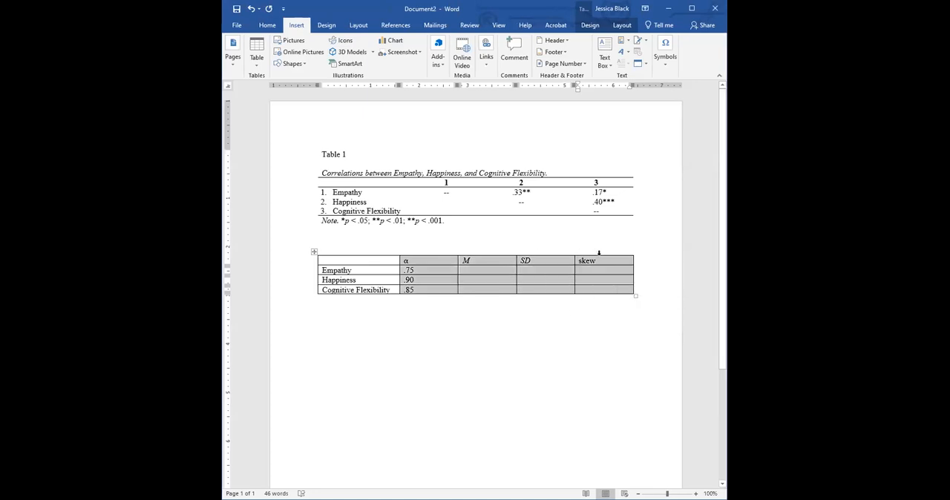
pyautogui.click(267, 24)
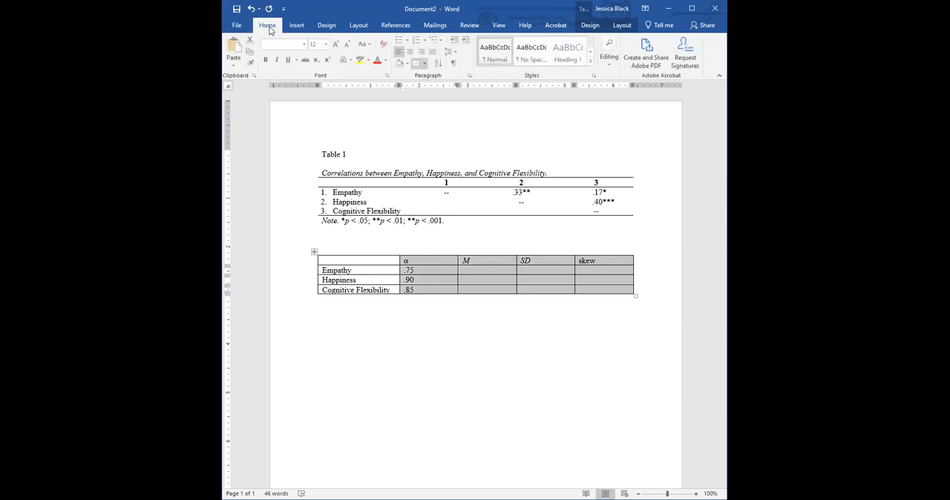
pyautogui.click(410, 51)
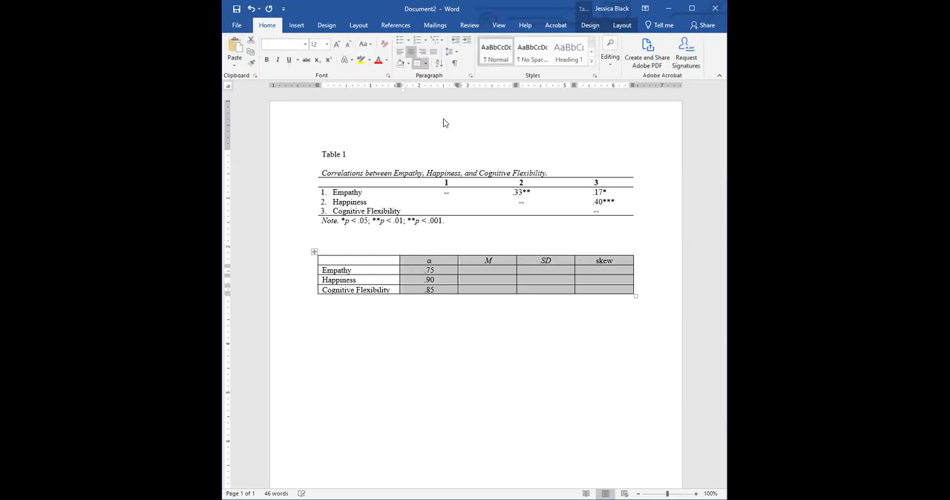
pyautogui.click(492, 273)
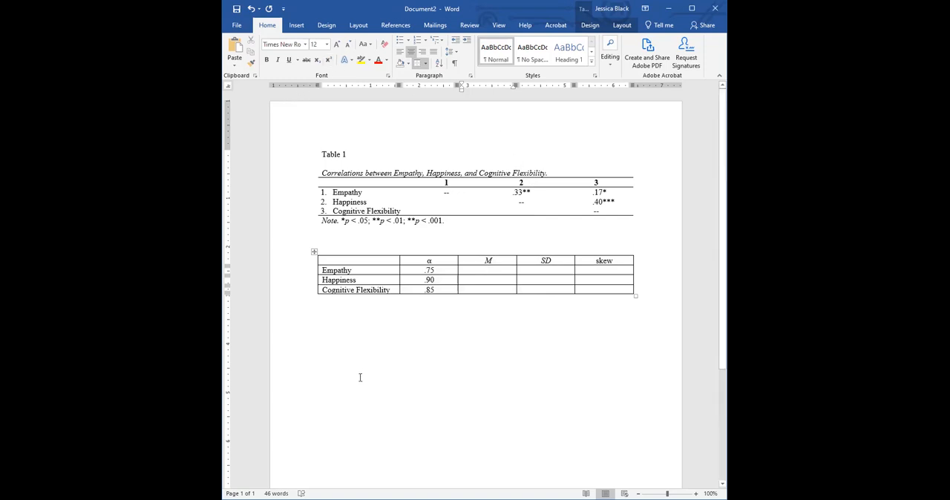
# Insert a row above the descriptives table's header row and merge its cells into one.
pyautogui.click(296, 262)
pyautogui.click(622, 26)
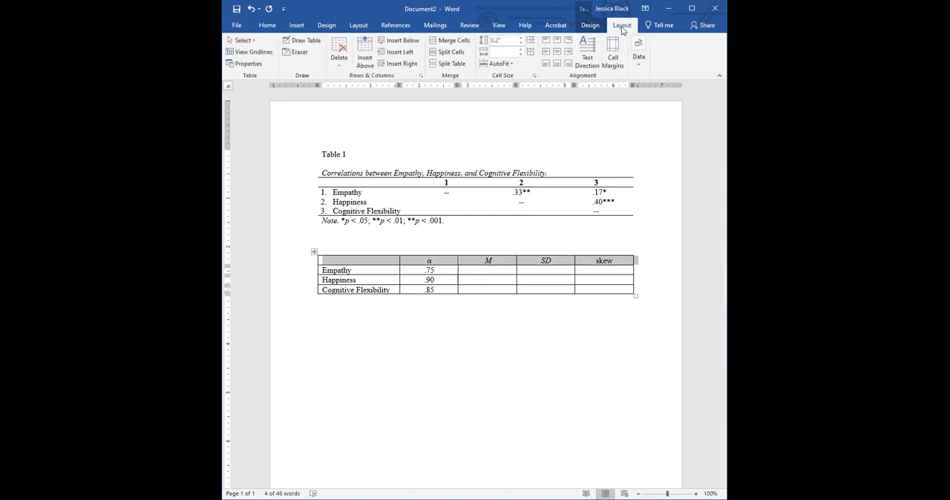
pyautogui.click(368, 55)
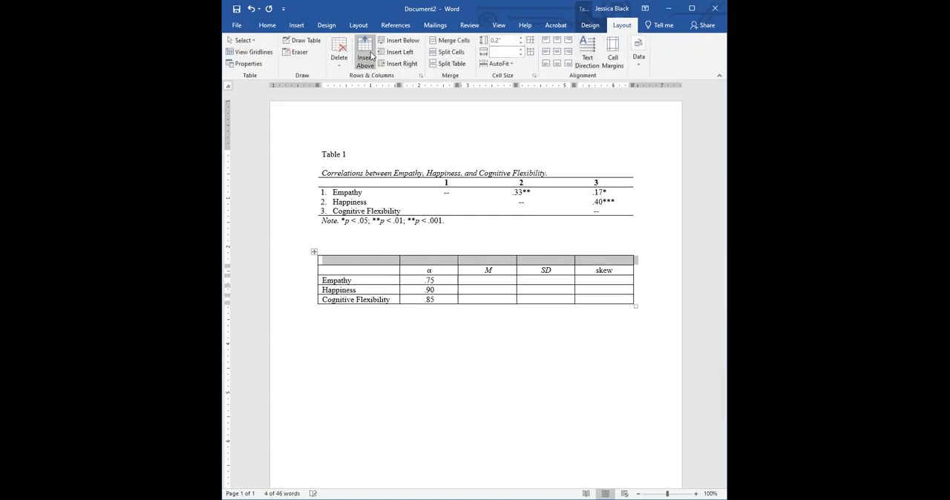
pyautogui.click(454, 41)
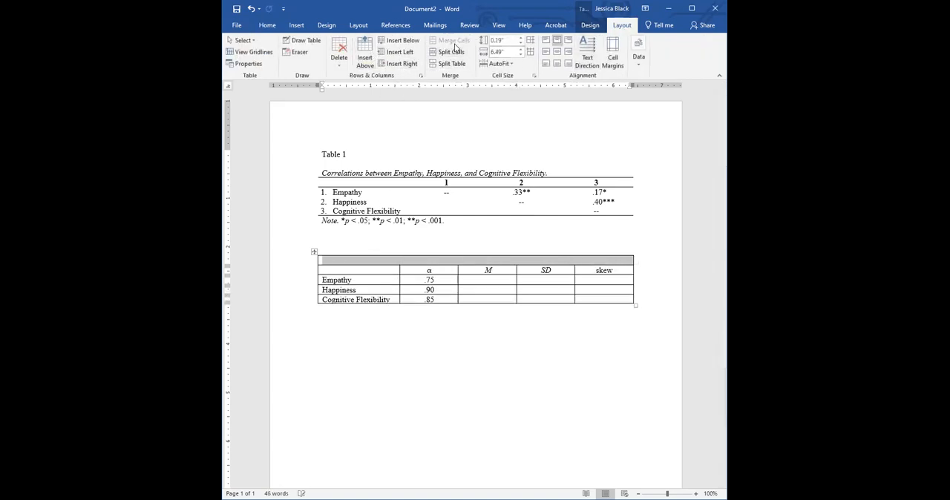
# Insert a row below the Cognitive Flexibility row of the descriptives table and merge its cells into one.
pyautogui.click(293, 300)
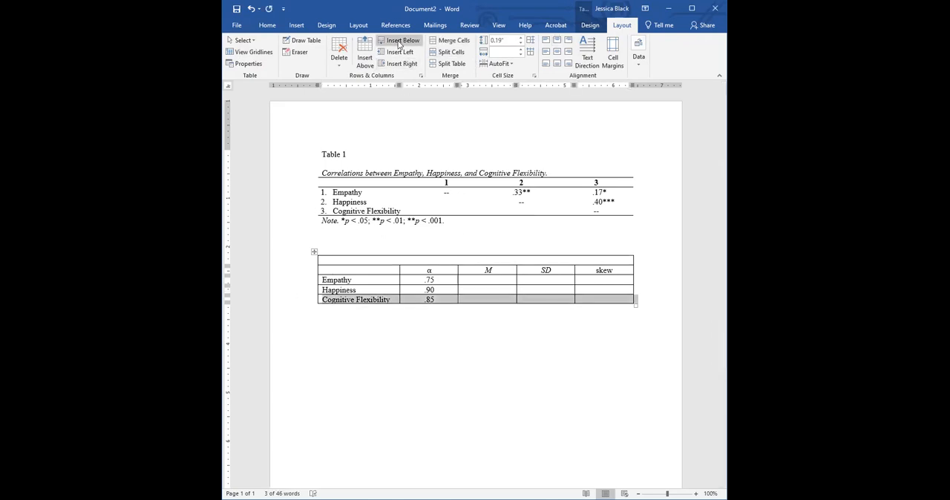
pyautogui.click(398, 45)
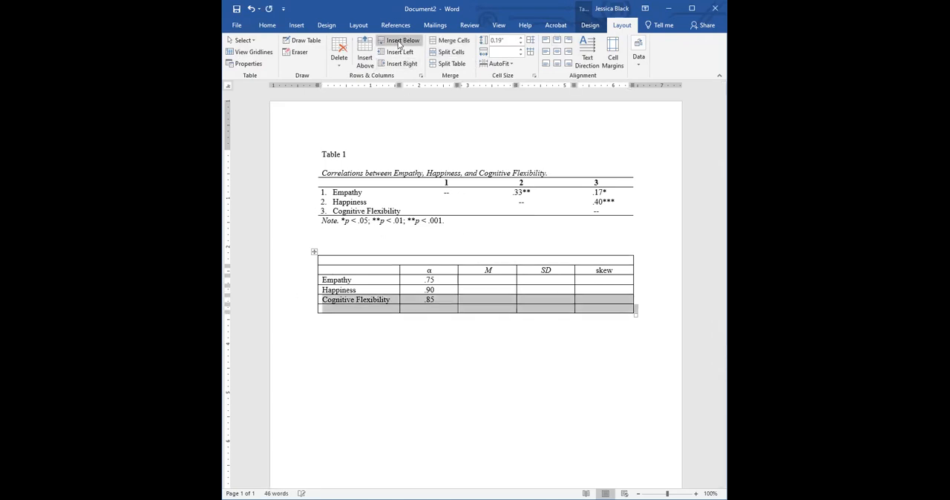
pyautogui.click(296, 309)
pyautogui.click(453, 40)
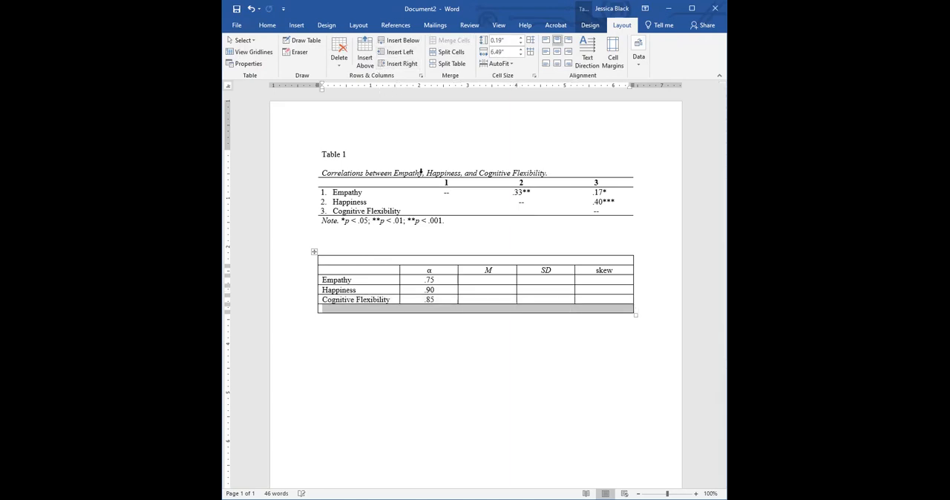
# Enter the left-aligned title "Table 2" in the merged top row, followed by a blank line.
pyautogui.click(344, 259)
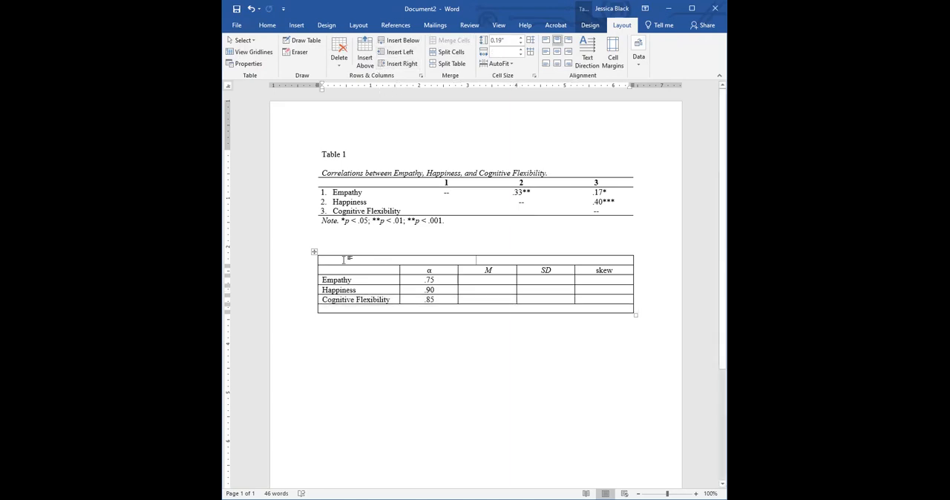
pyautogui.write('Table 2')
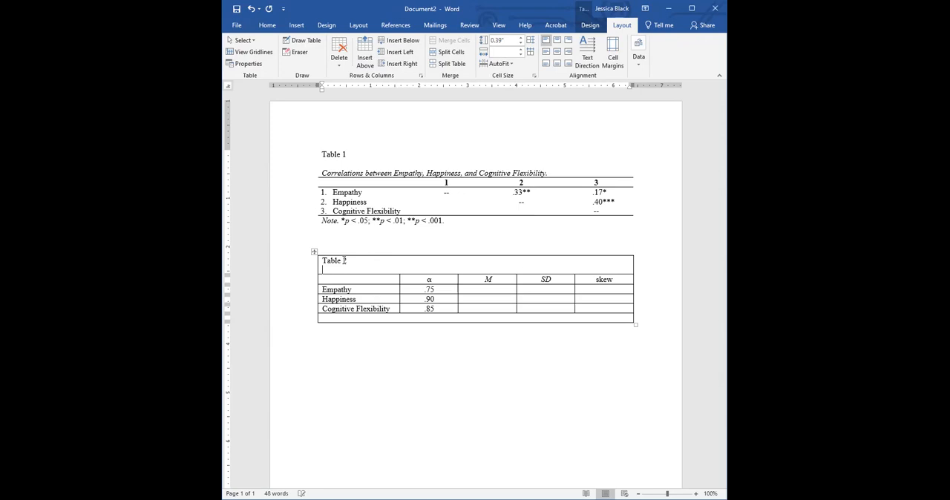
pyautogui.press('Return')
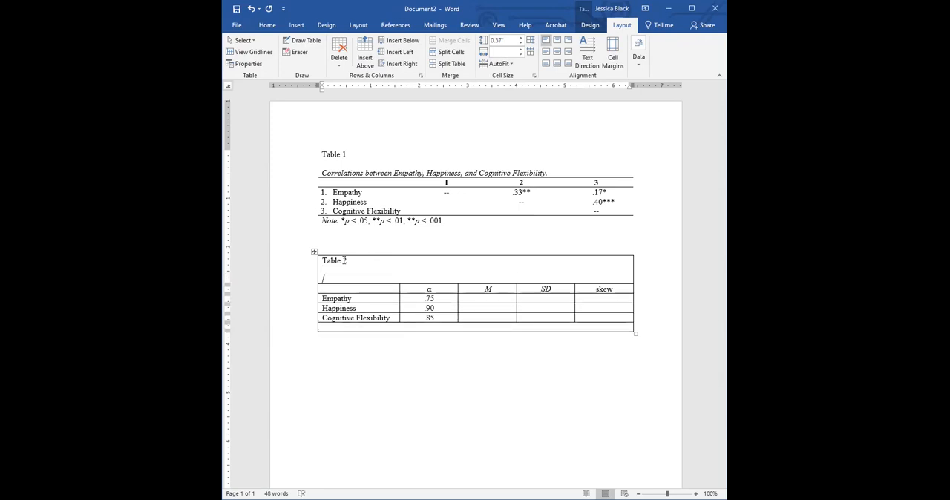
# Begin an italic caption below the Table 2 title with "Internal consistency reliability".
pyautogui.write('OInternal consistency rel')
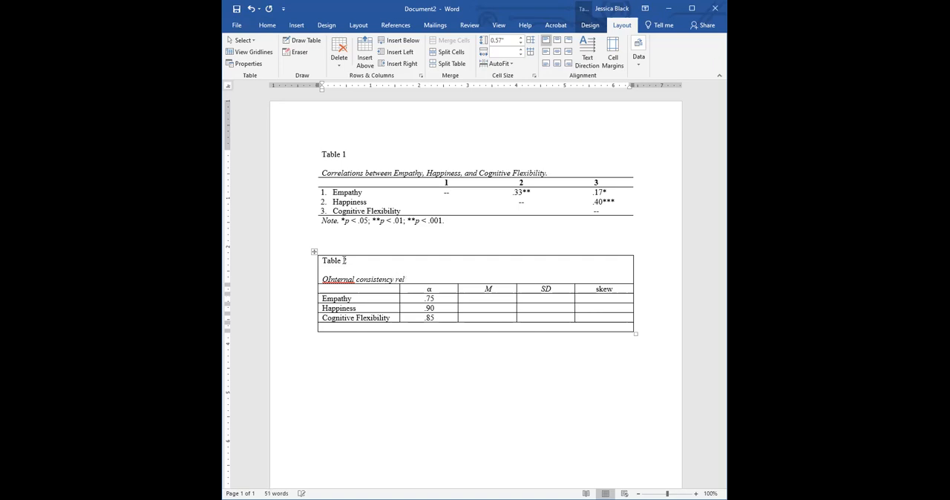
pyautogui.write('iability,')
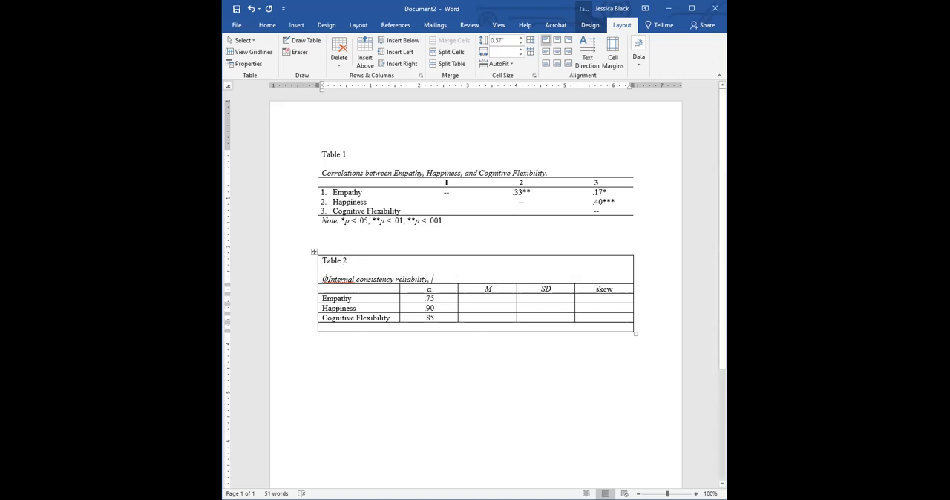
pyautogui.click(327, 279)
pyautogui.press('BackSpace')
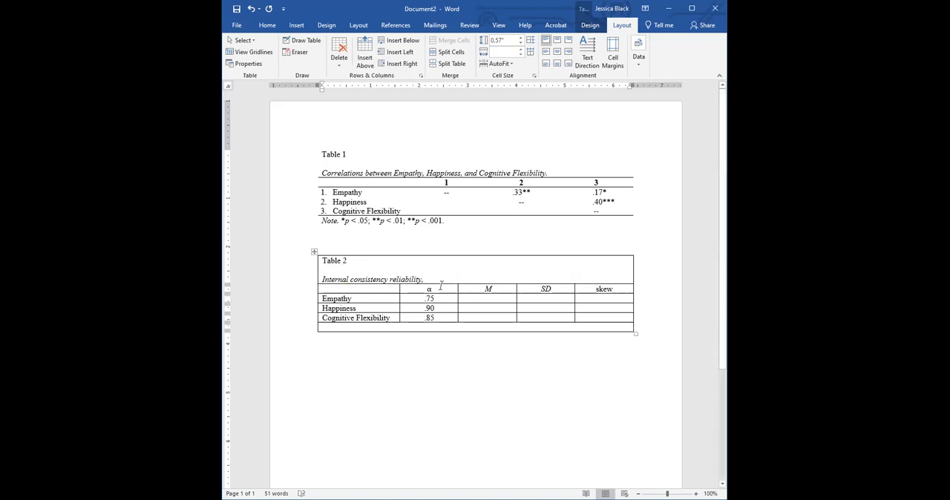
# Continue the Table 2 caption with "(Cronbach's alpha), means (M)".
pyautogui.press('BackSpace')
pyautogui.press('BackSpace')
pyautogui.write('(Cronb')
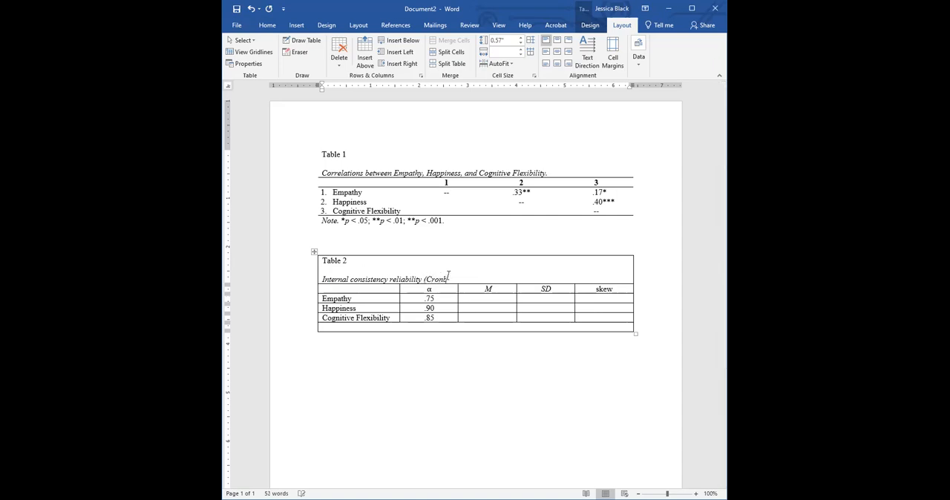
pyautogui.write("ach's alpha).")
pyautogui.press('BackSpace')
pyautogui.write(', means, st')
pyautogui.press('BackSpace')
pyautogui.press('BackSpace')
pyautogui.press('BackSpace')
pyautogui.press('BackSpace')
pyautogui.press('BackSpace')
pyautogui.write('s (M), stand')
pyautogui.write('r')
# Complete the Table 2 caption with ", standard deviations (SD), and skew for variables in Study 1.".
pyautogui.press('BackSpace')
pyautogui.write('ard devia')
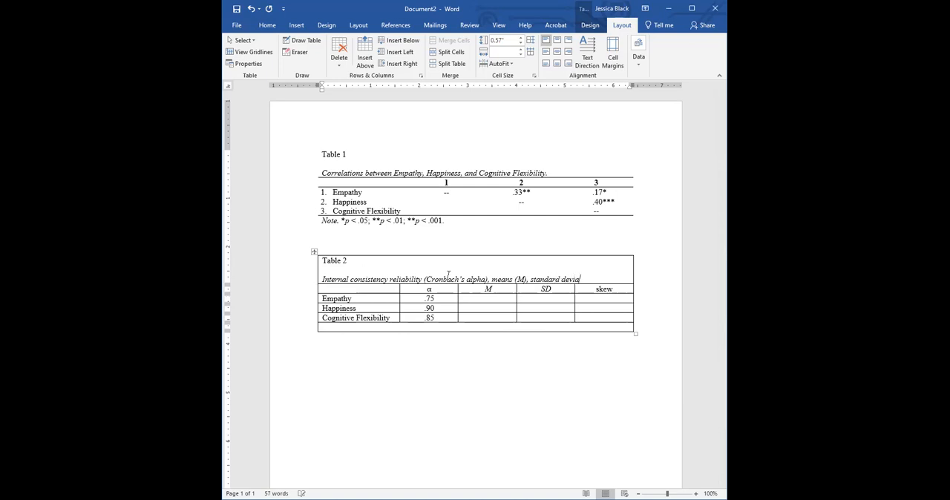
pyautogui.write('tions')
pyautogui.write(' (')
pyautogui.write('SD)')
pyautogui.write(', and skew ')
pyautogui.write('for vr')
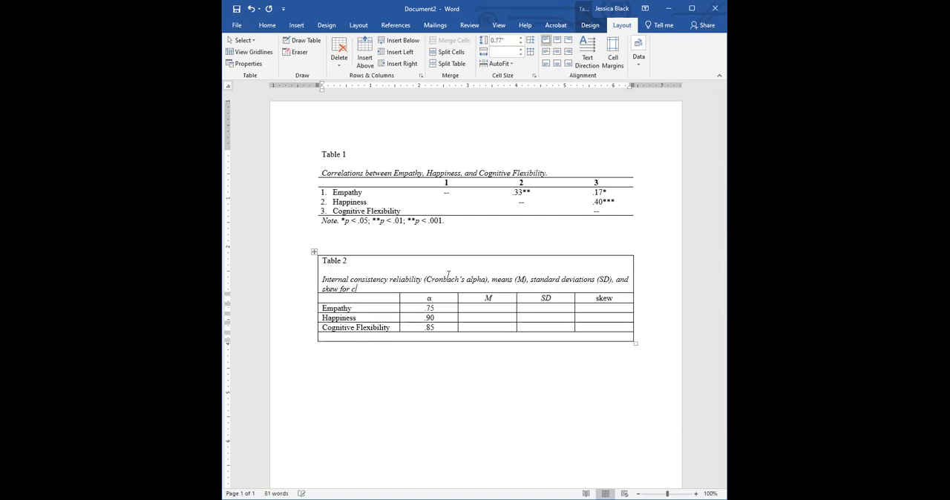
pyautogui.press('BackSpace')
pyautogui.write('ariables int')
pyautogui.press('BackSpace')
pyautogui.write('Study 1.')
# Enter the left-aligned note "Note. N = 220." in the merged last row, italicizing "Note." and "N".
pyautogui.click(387, 336)
pyautogui.hotkey('ctrl', 'i')
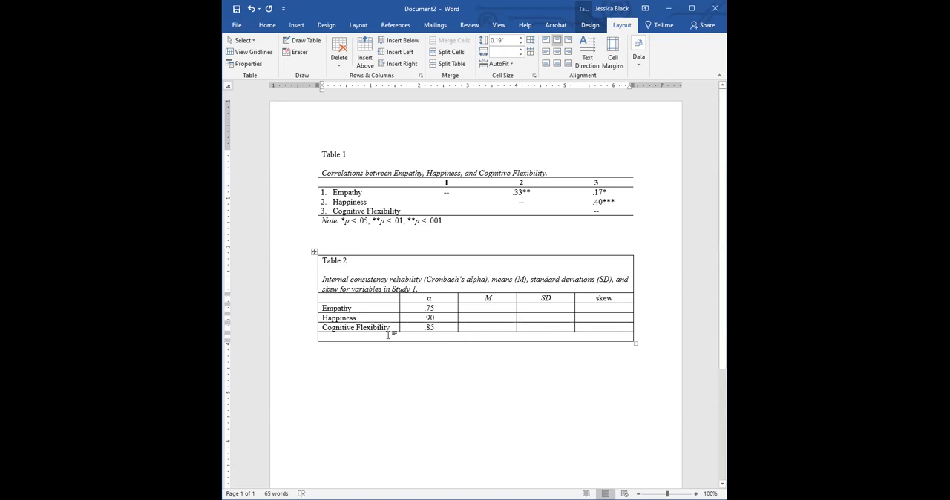
pyautogui.hotkey('ctrl', 'l')
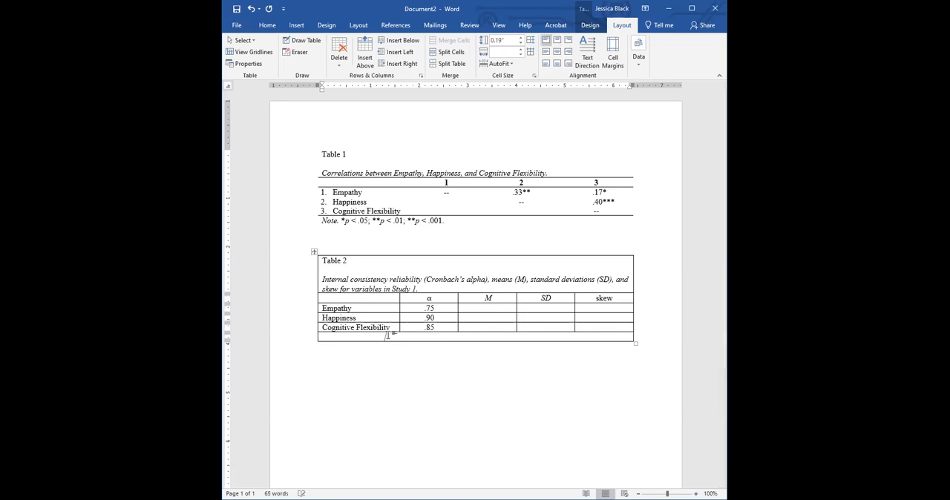
pyautogui.write('Note. N = 220.')
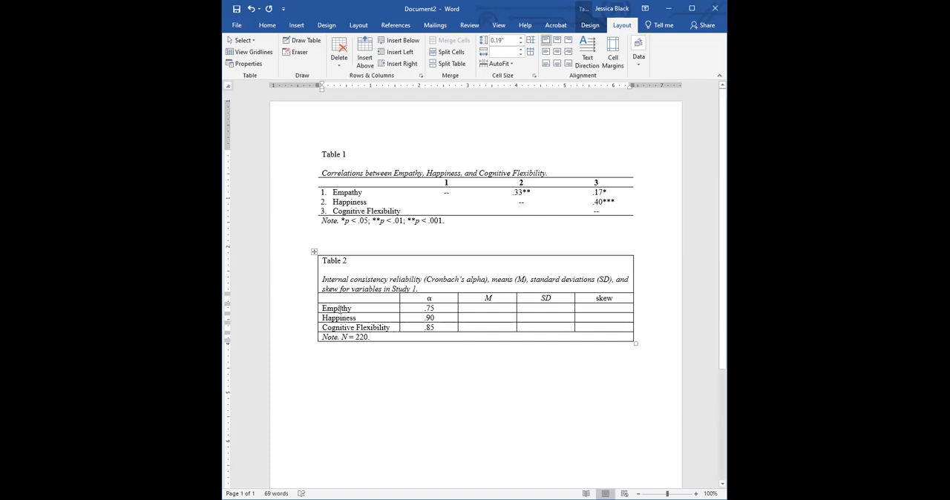
# Remove all borders from the whole of Table 2.
pyautogui.click(314, 252)
pyautogui.click(268, 25)
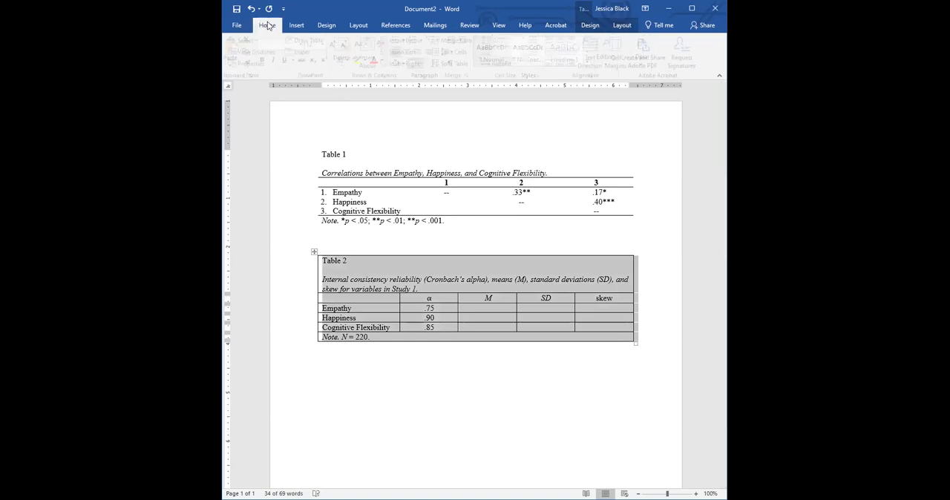
pyautogui.click(423, 66)
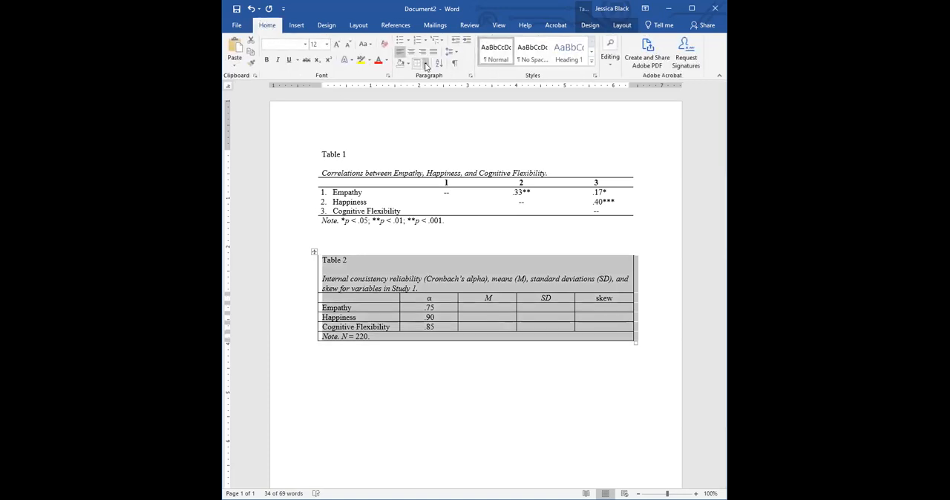
pyautogui.click(427, 65)
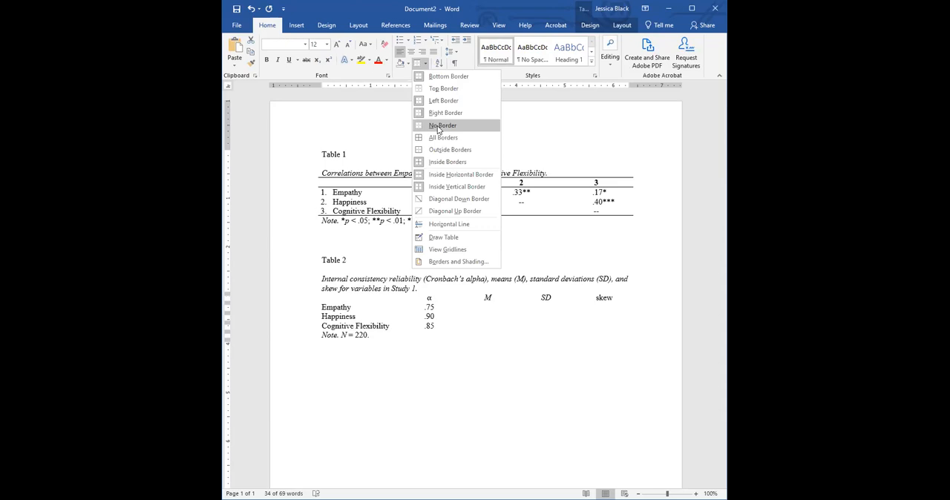
pyautogui.click(439, 126)
# Bold Table 2's column header row and give it a top and a bottom border.
pyautogui.moveTo(305, 283); pyautogui.dragTo(306, 279)
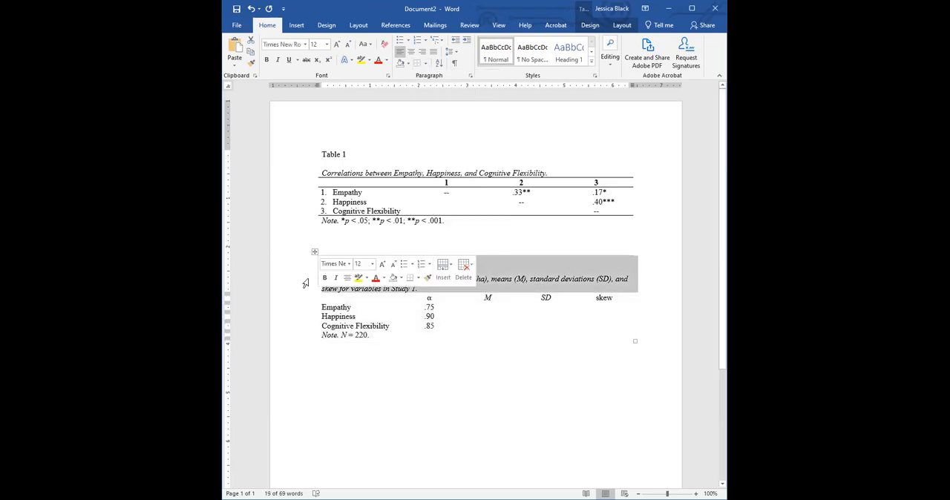
pyautogui.click(296, 298)
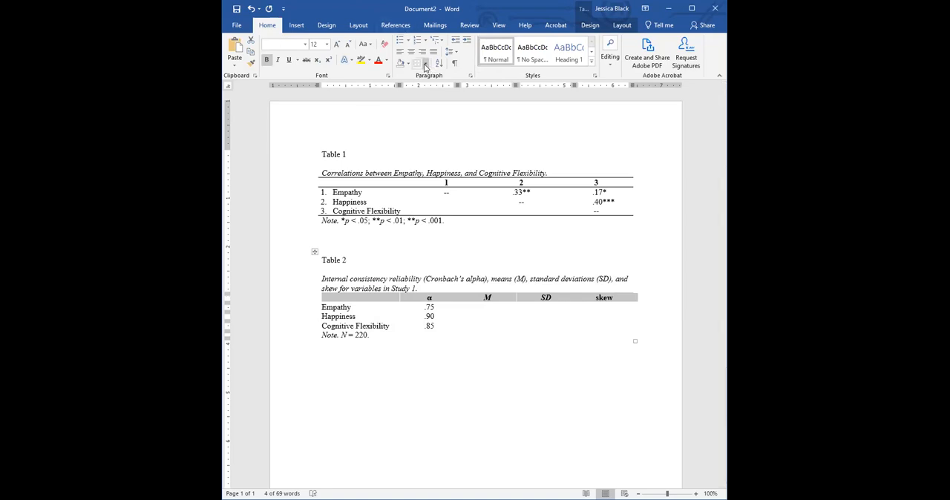
pyautogui.click(426, 64)
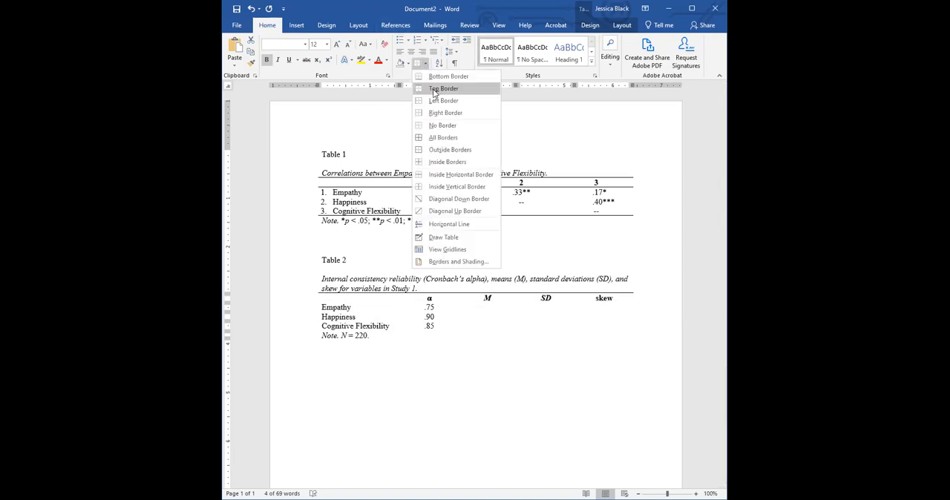
pyautogui.click(428, 77)
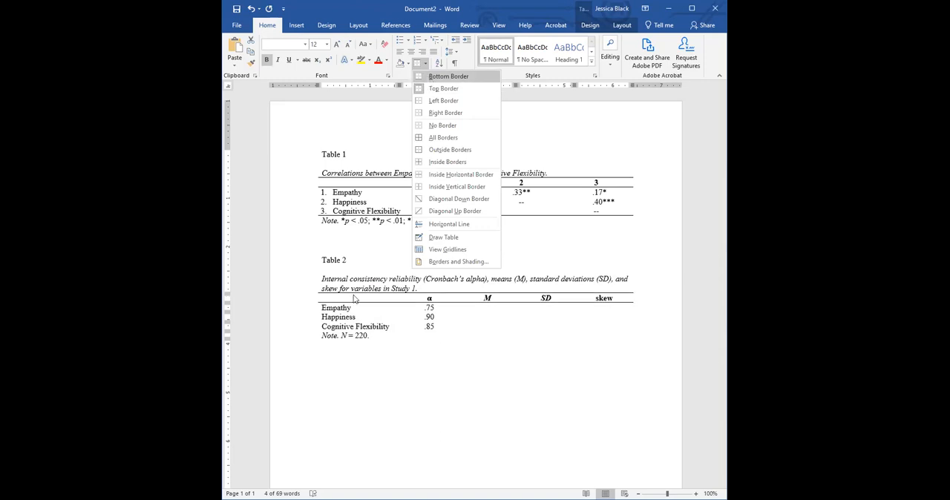
# Add a bottom border to the Cognitive Flexibility row of Table 2.
pyautogui.click(300, 327)
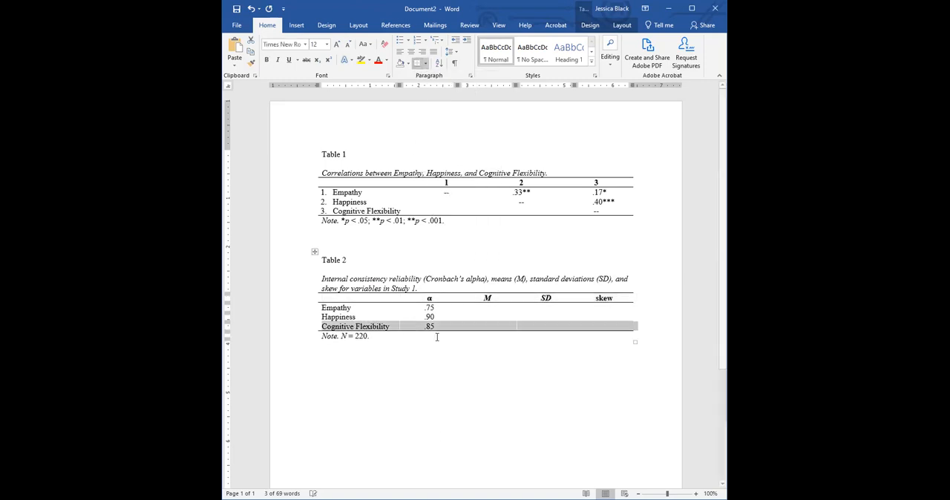
pyautogui.click(444, 367)
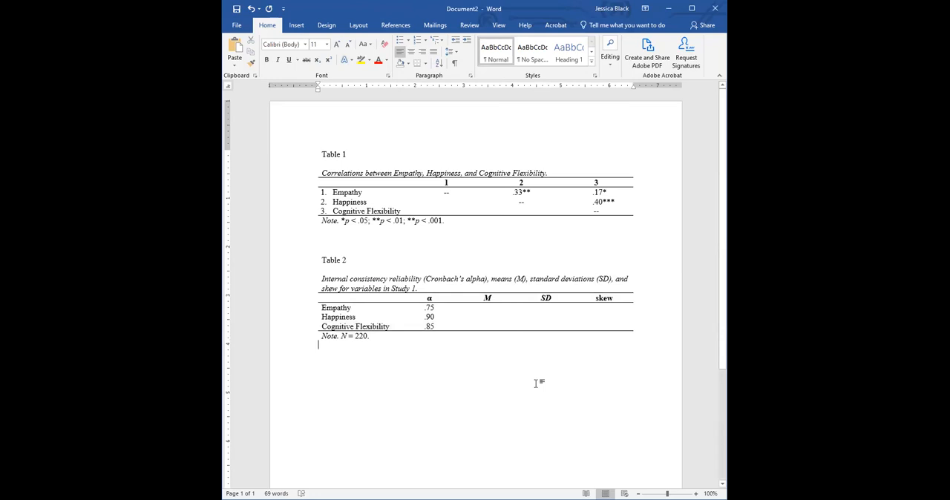